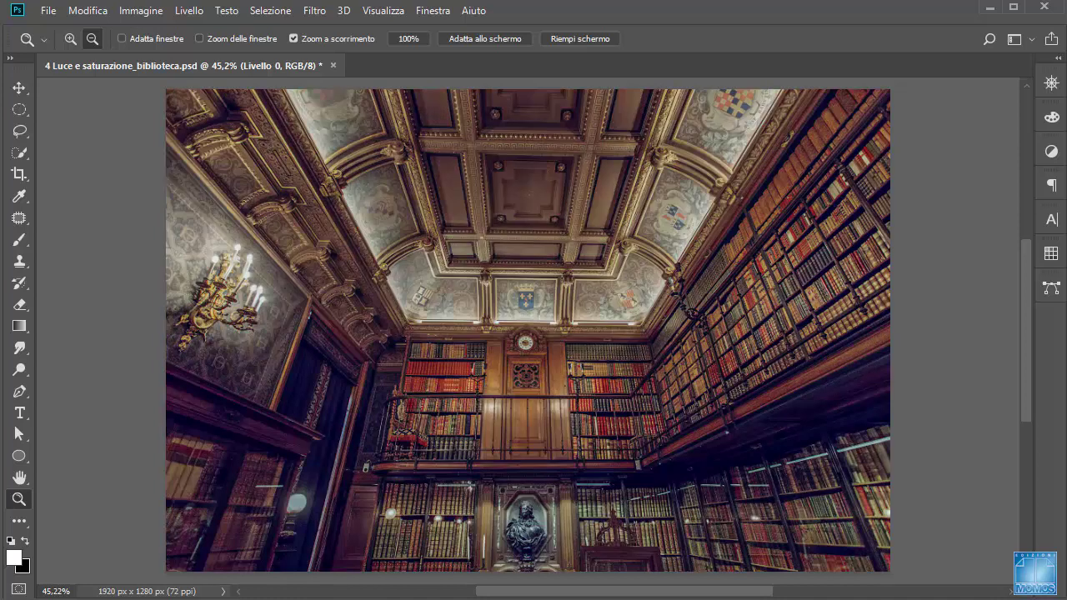
- Compare the photo with Livello 0 copia hidden and shown, then add an empty Livello 2 above it
key("F7")
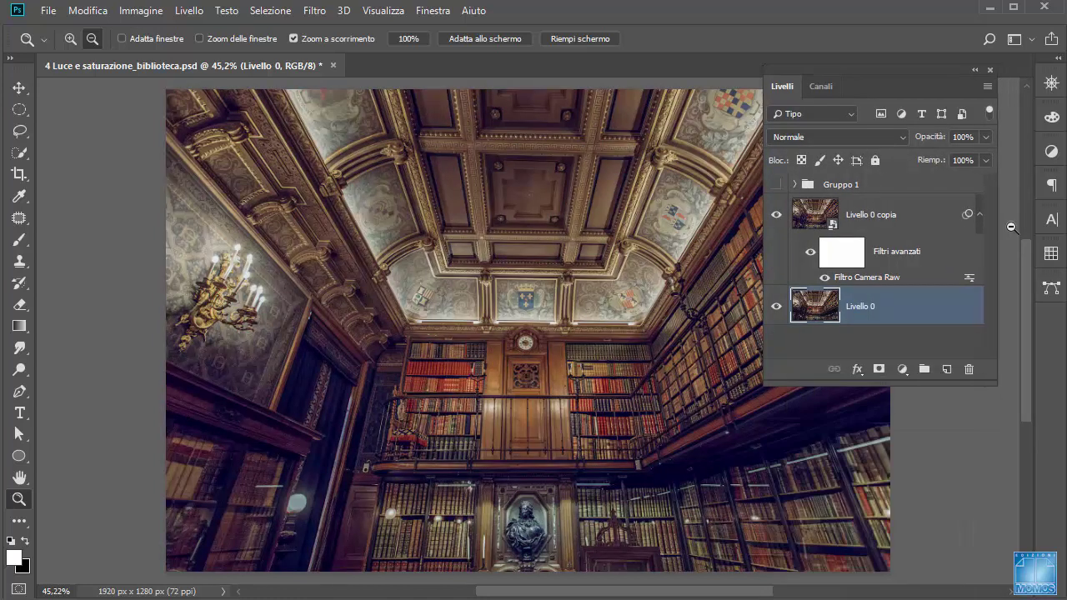
left_click_drag(879, 63, 934, 38)
left_click(831, 189)
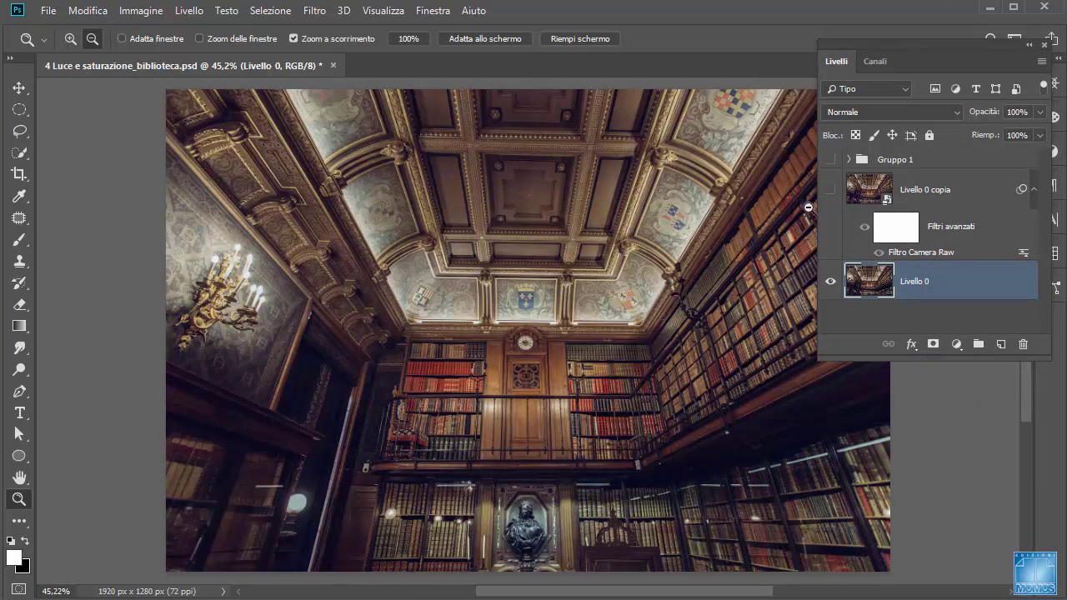
left_click(830, 189)
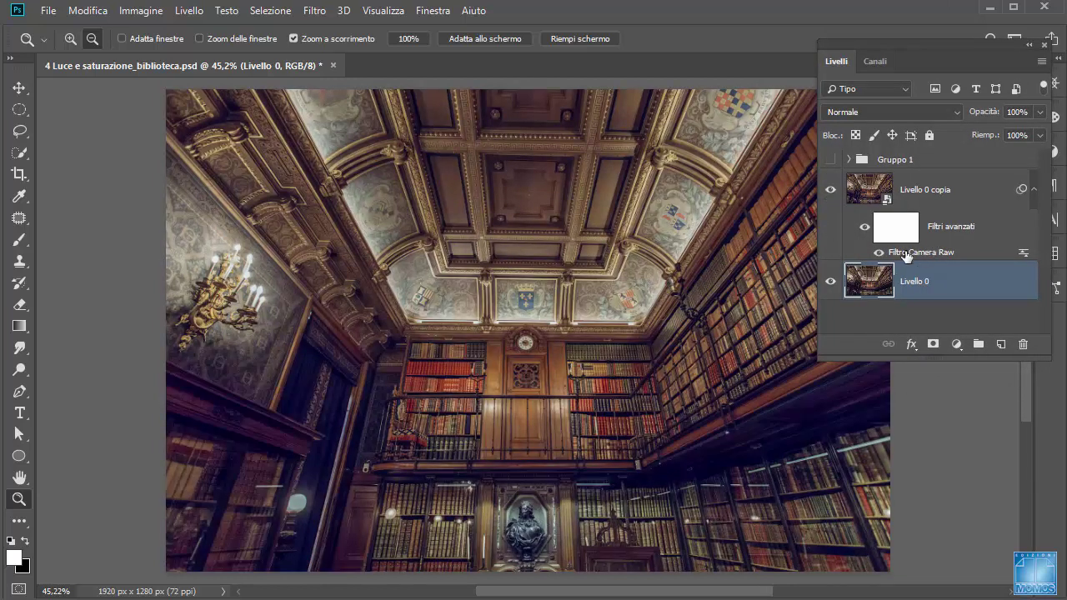
left_click(830, 189)
left_click(928, 197)
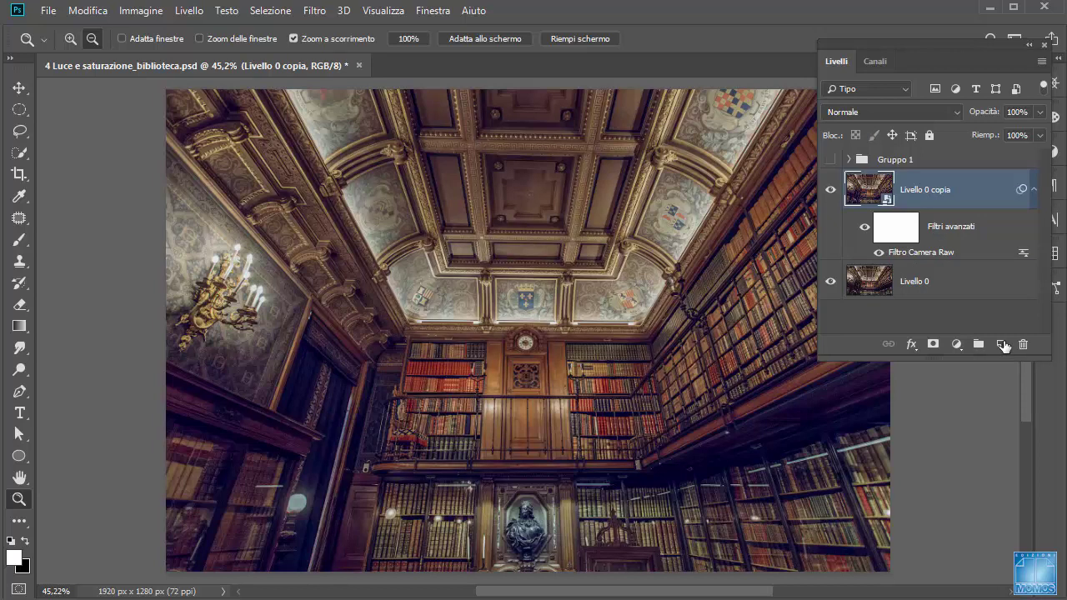
left_click(1002, 344)
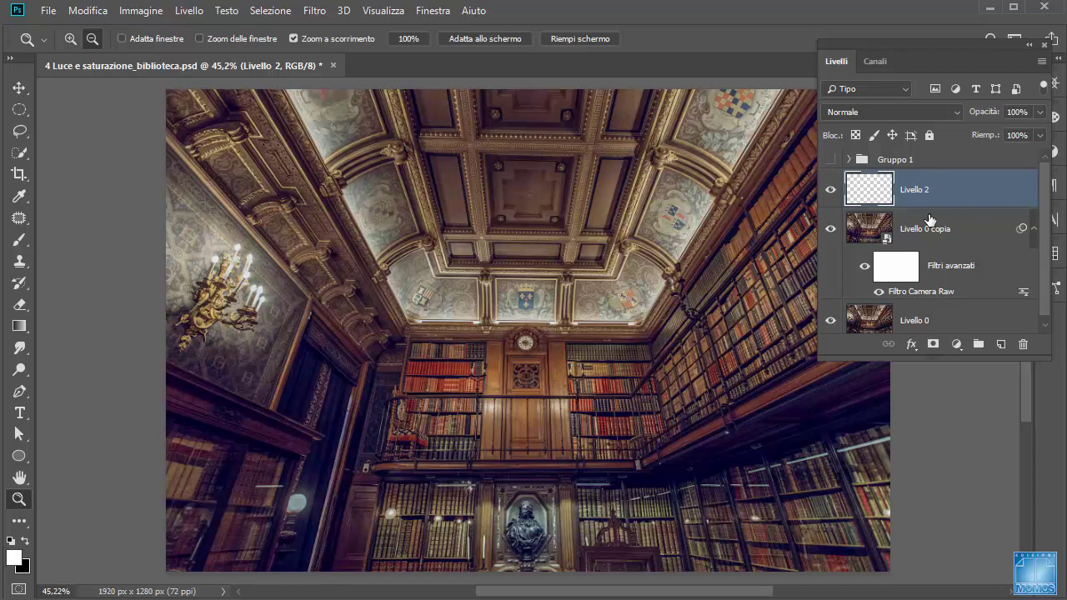
- Stamp all visible layers into Livello 2 with Ctrl+Alt+Shift+E and convert it to a smart object
key("ctrl+alt+shift+e")
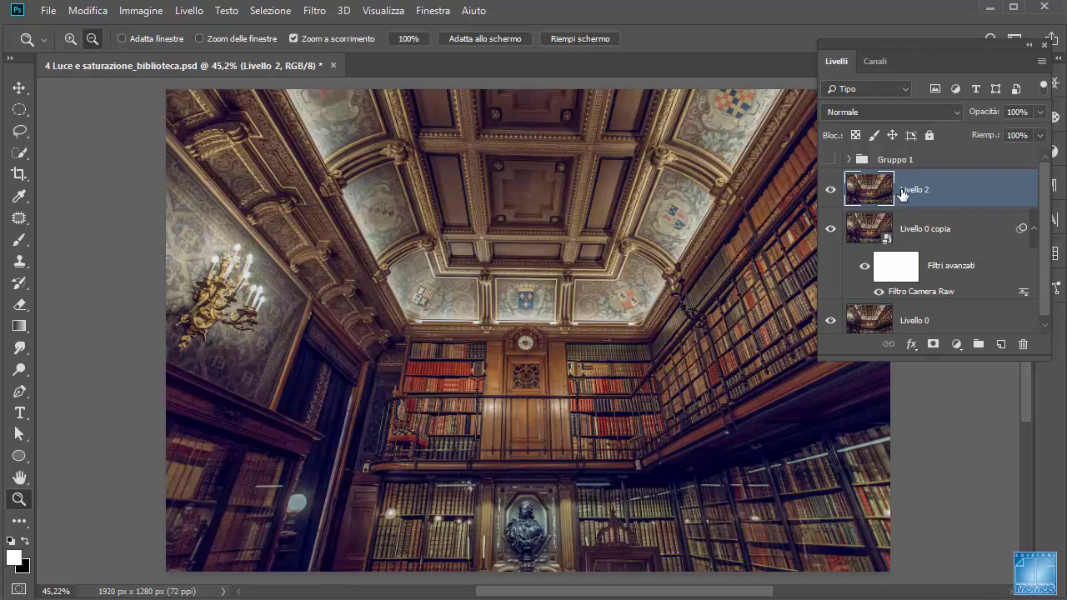
right_click(901, 192)
left_click(976, 378)
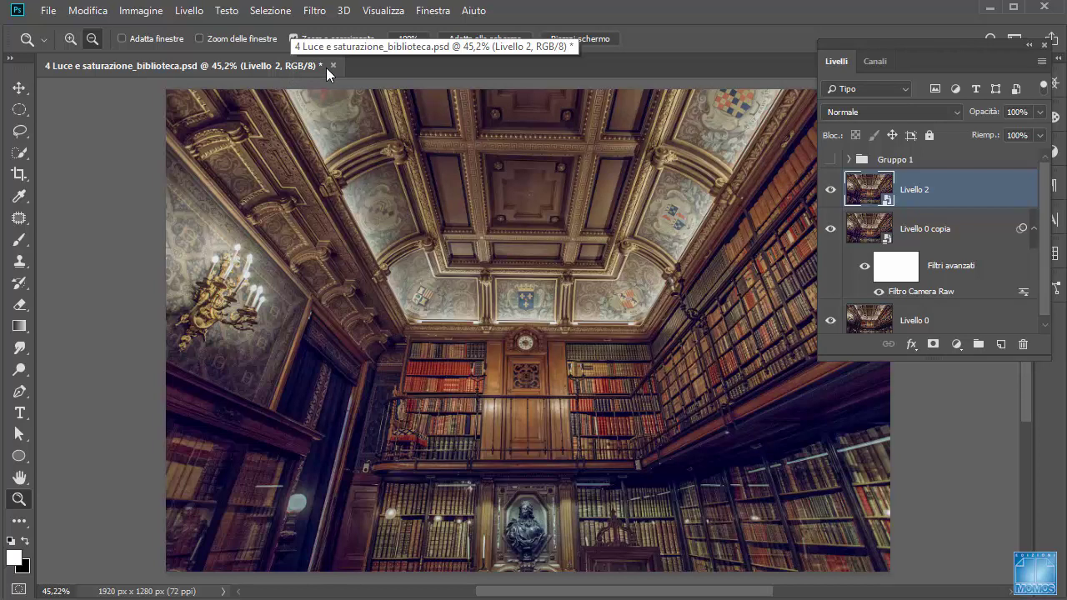
- Open Livello 2's contents as Livello 2.psb and switch that document to Lab colour mode
double_click(867, 190)
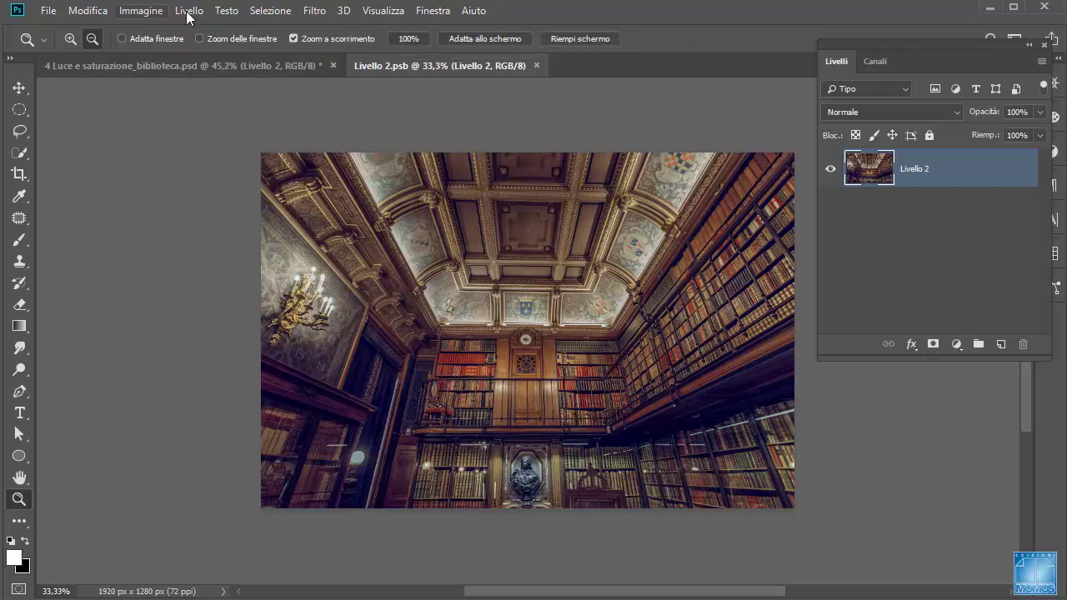
left_click(144, 11)
mouse_move(148, 29)
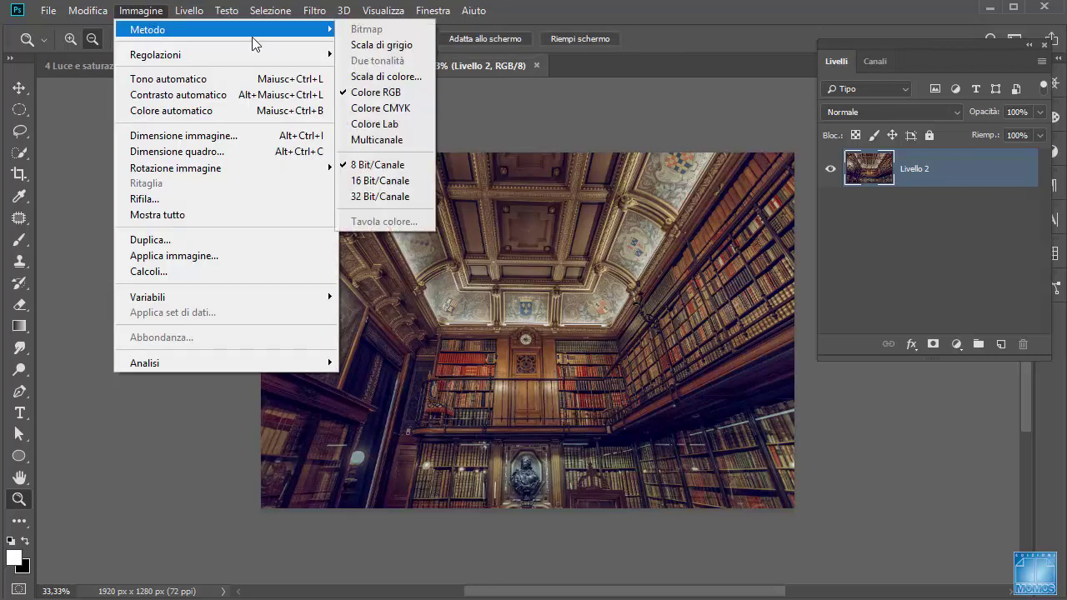
left_click(374, 123)
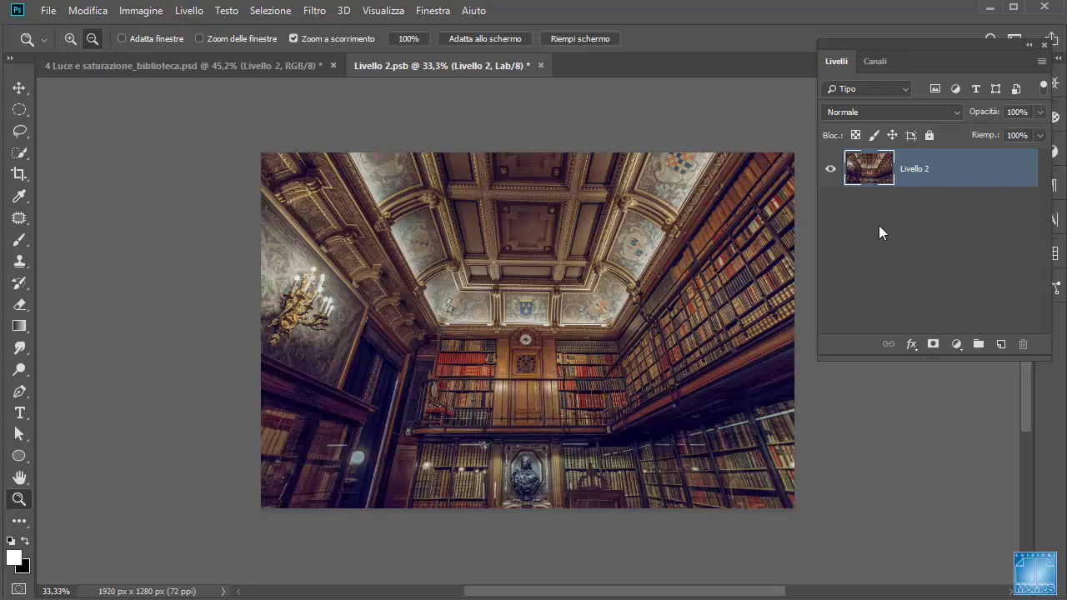
- View the Luminosità, a and b channels one at a time, ending on the a channel alone
left_click(875, 61)
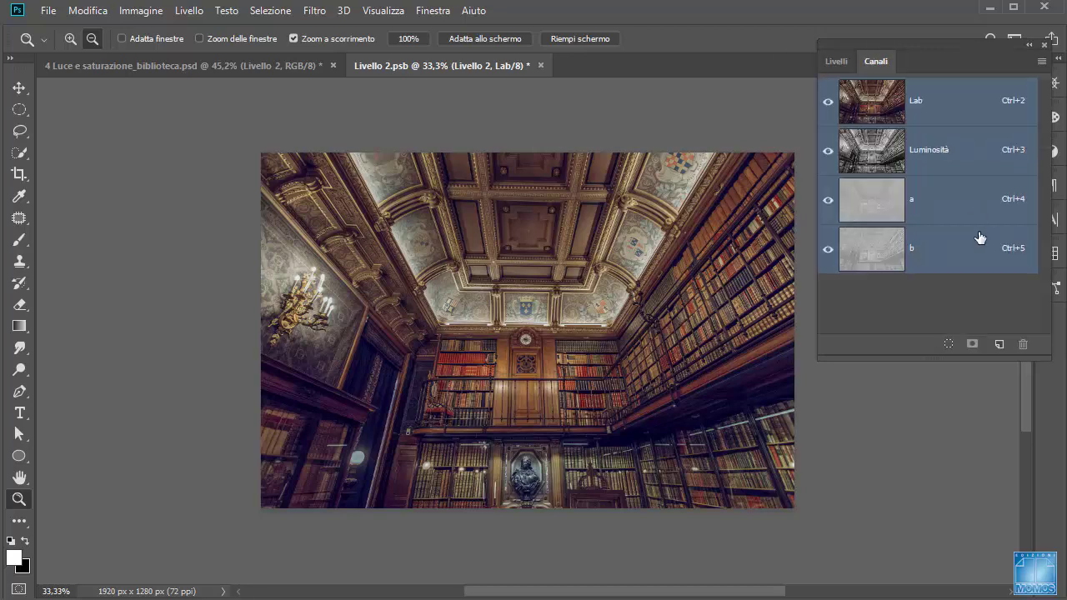
left_click(947, 165)
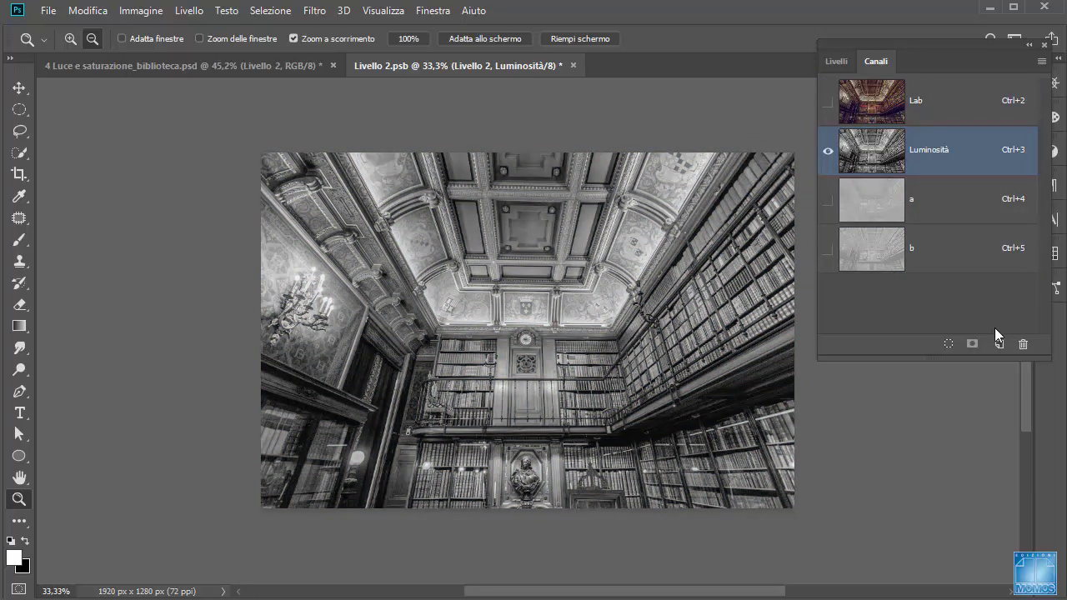
left_click_drag(632, 356, 654, 353)
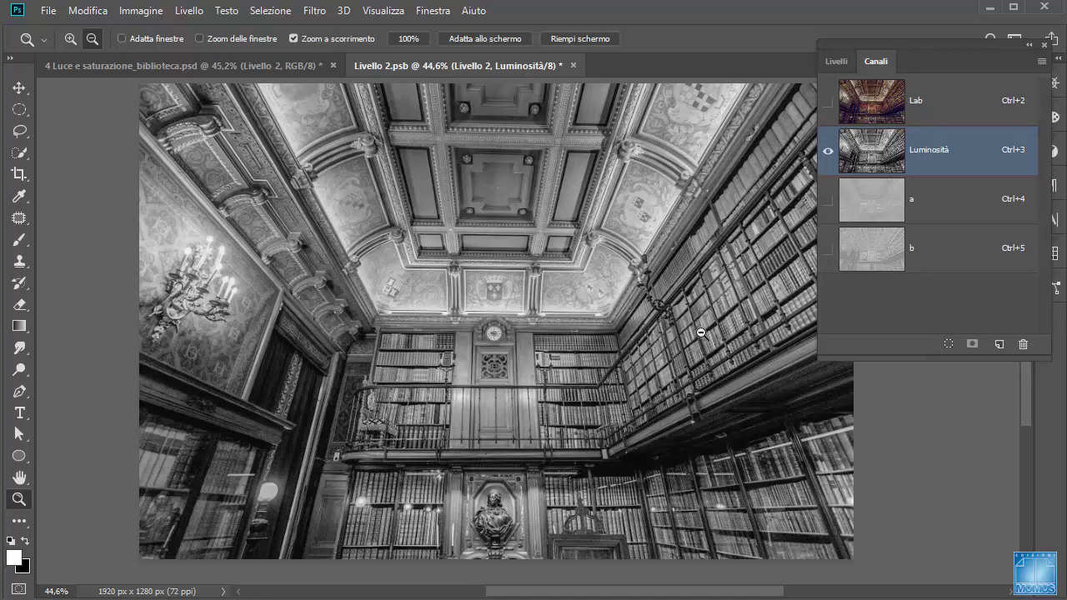
left_click(965, 206)
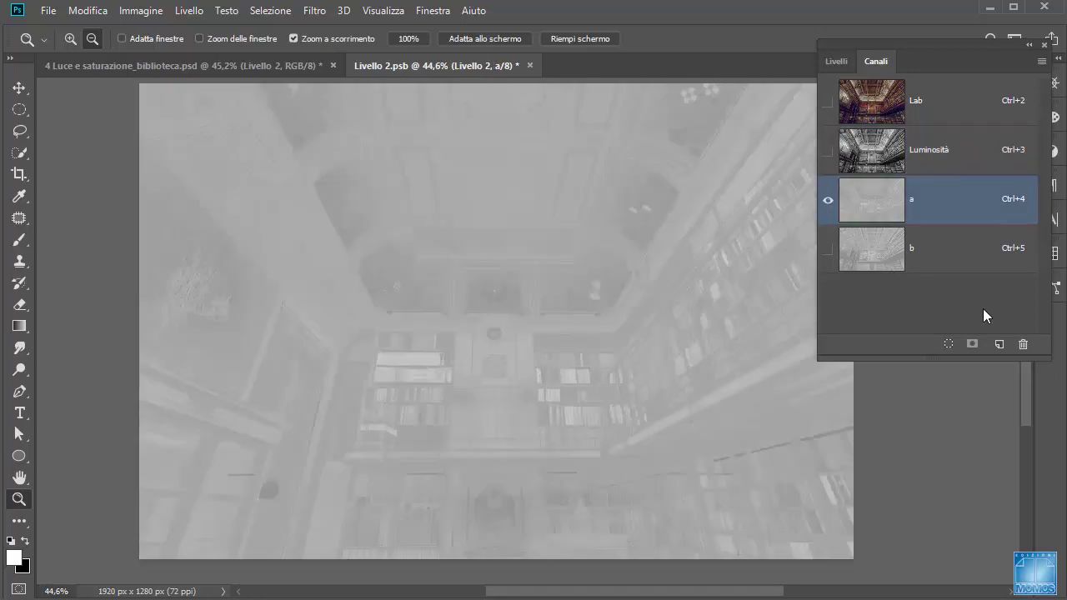
left_click(954, 263)
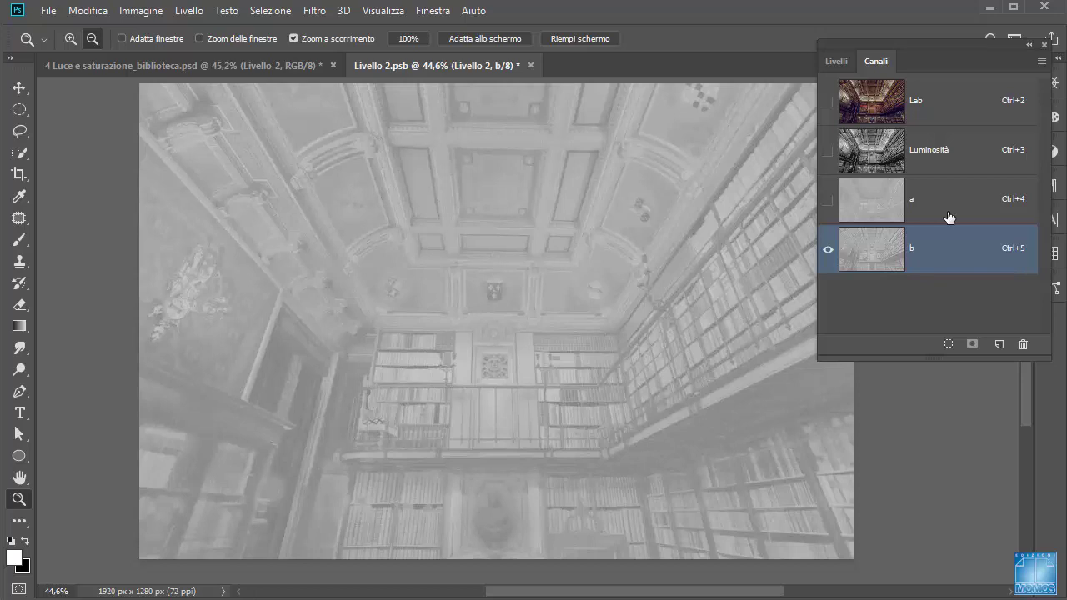
left_click(949, 218)
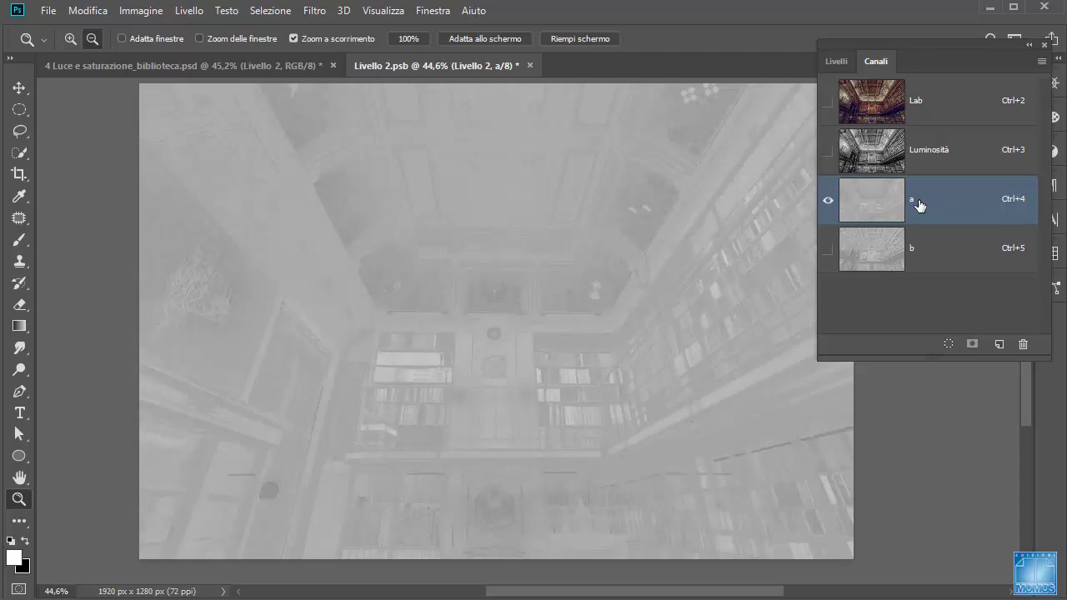
- Zoom and pan the a channel over the bookshelves and ceiling, then show only the b channel
left_click_drag(445, 364, 484, 351)
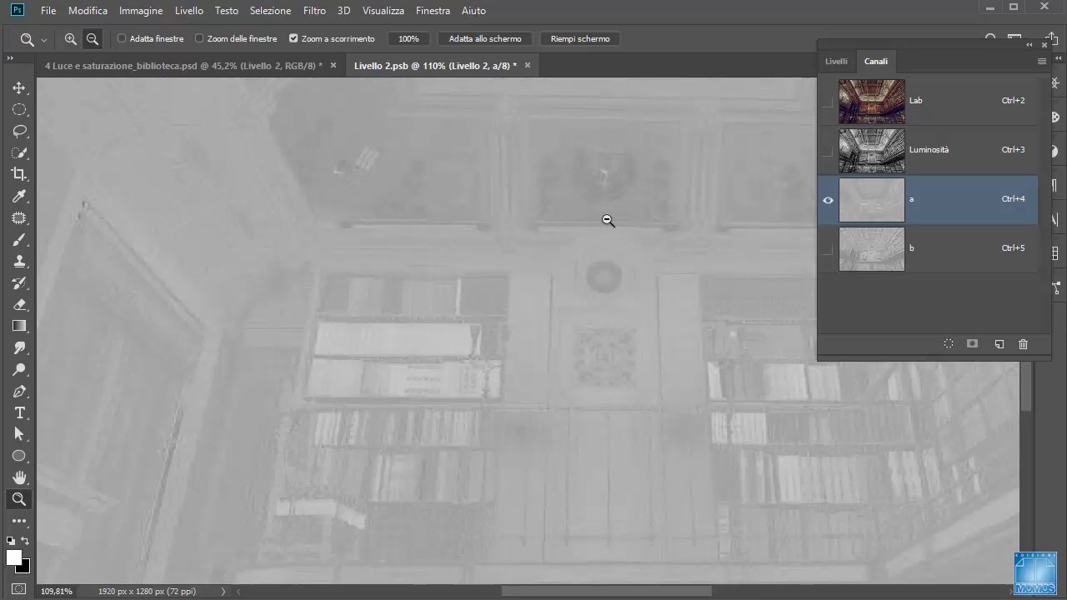
left_click_drag(588, 213, 573, 424)
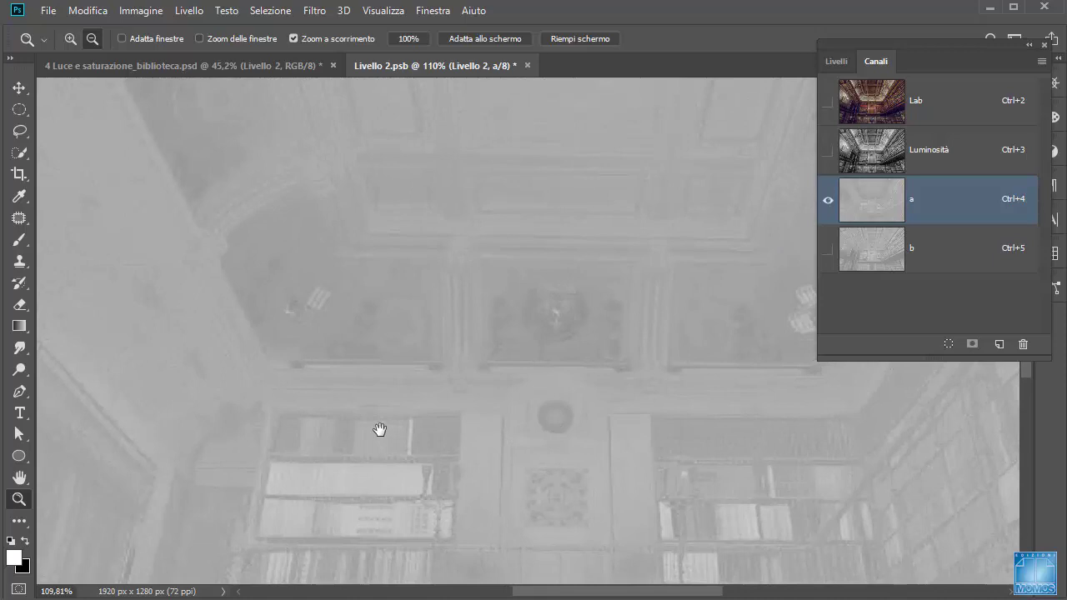
left_click_drag(442, 447, 420, 355)
scroll(441, 258, "down", 5)
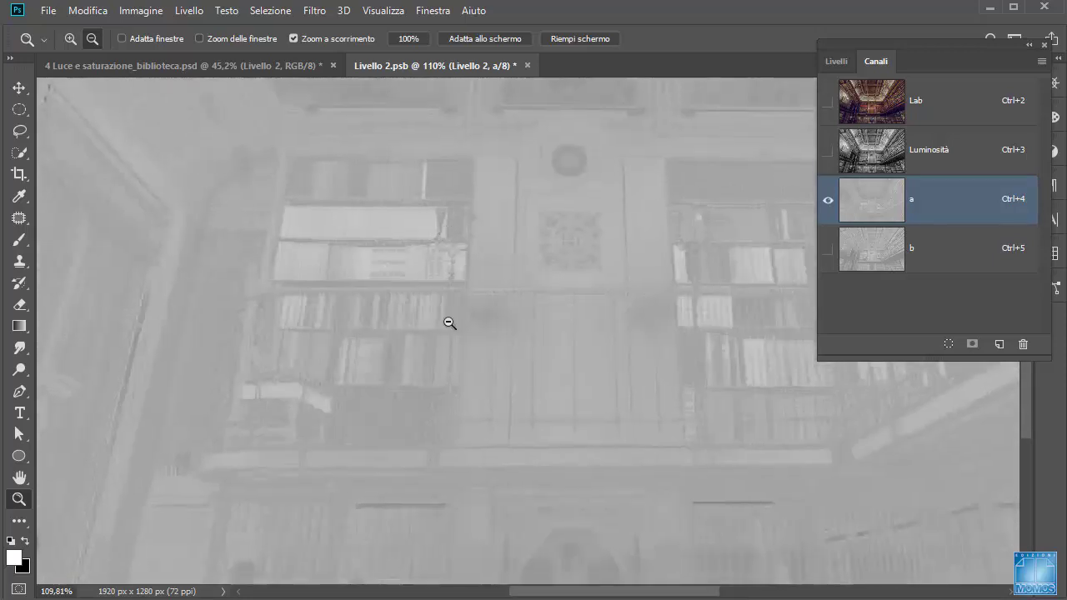
scroll(548, 276, "down", 5)
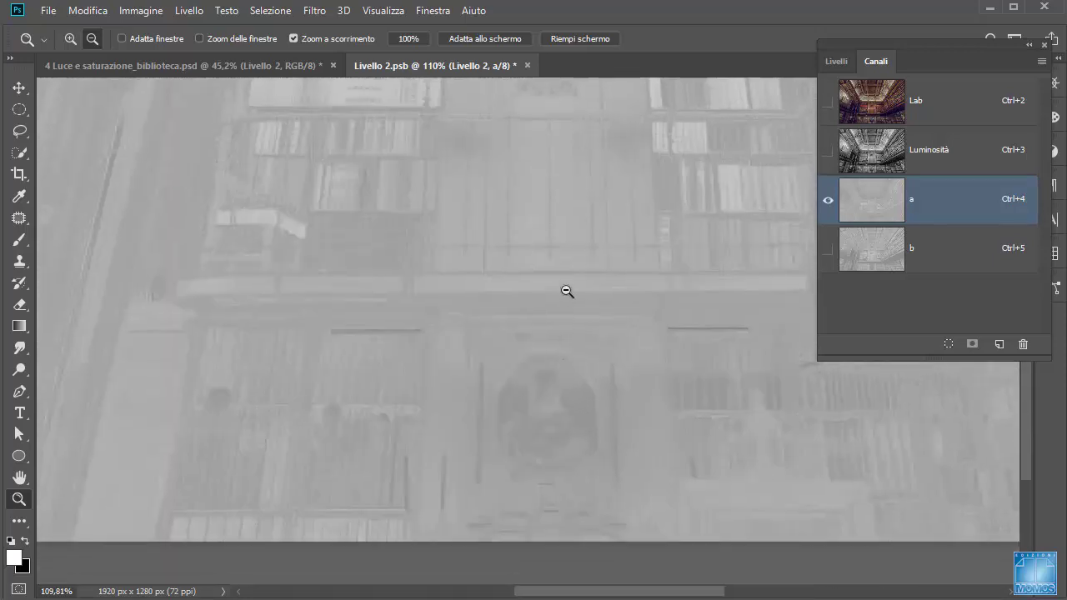
scroll(564, 291, "down", 3)
scroll(526, 291, "up", 3)
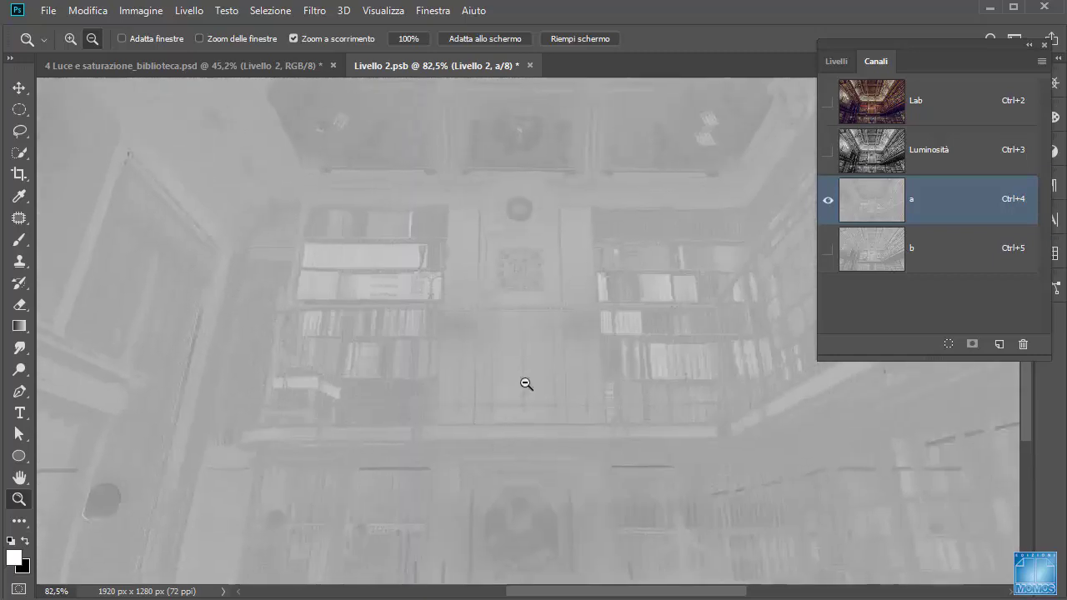
left_click(940, 254)
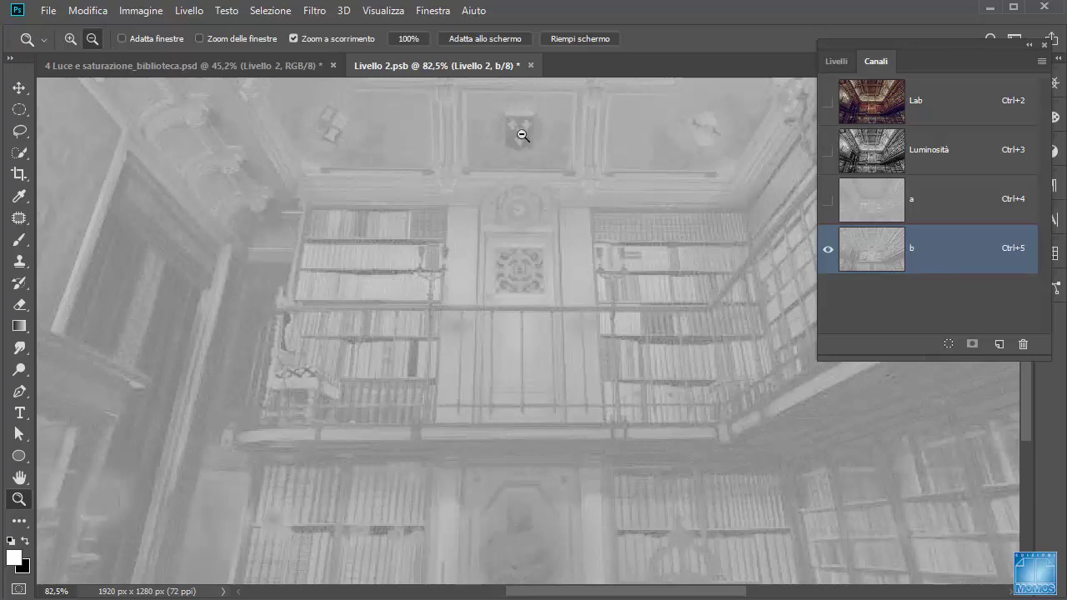
left_click_drag(524, 138, 454, 194)
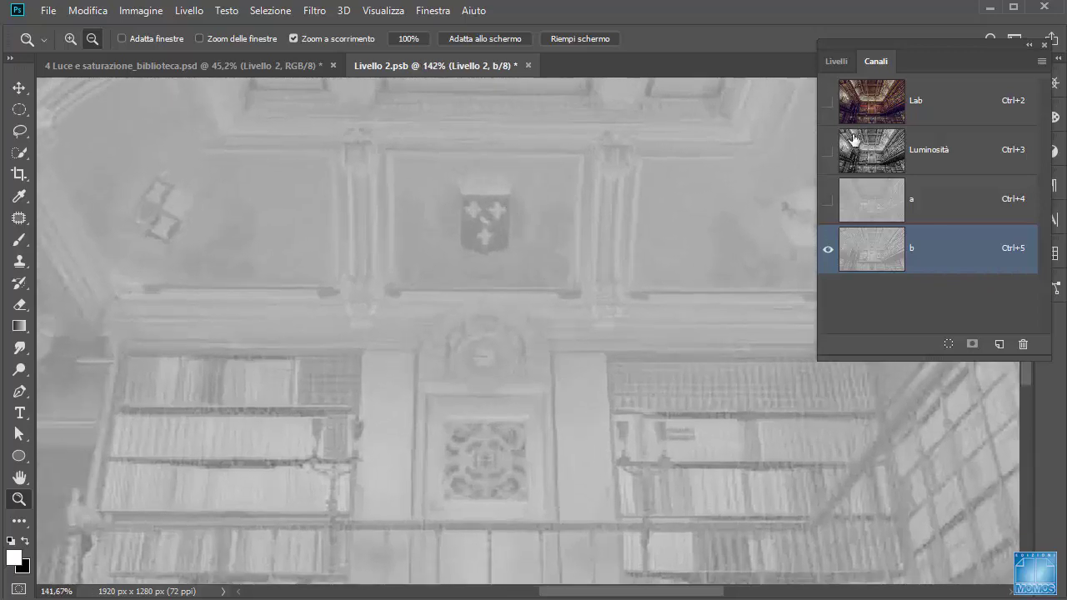
key("ctrl+2")
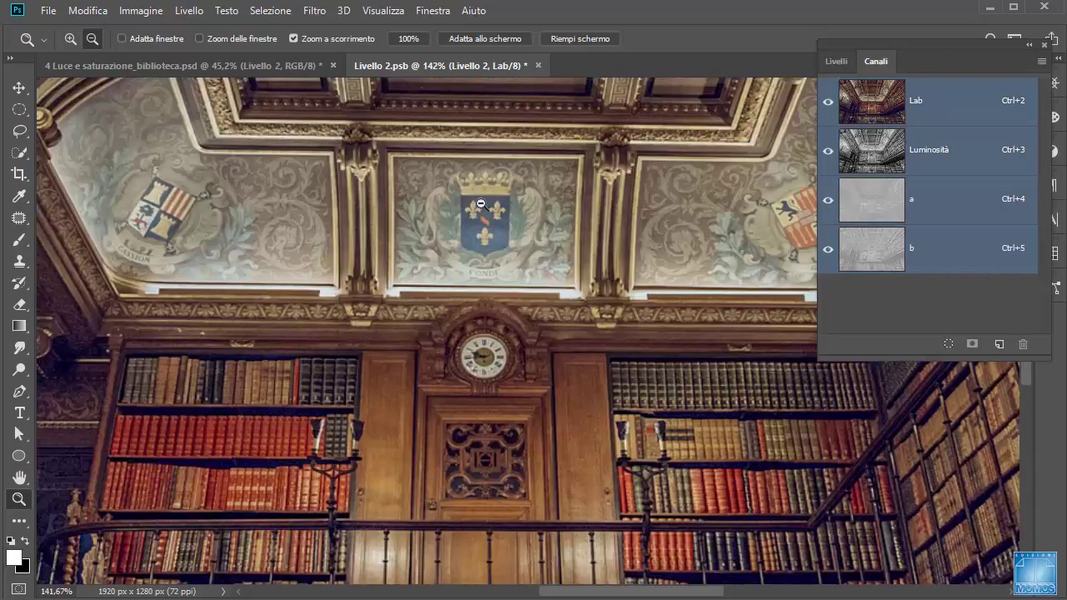
left_click_drag(509, 226, 464, 321)
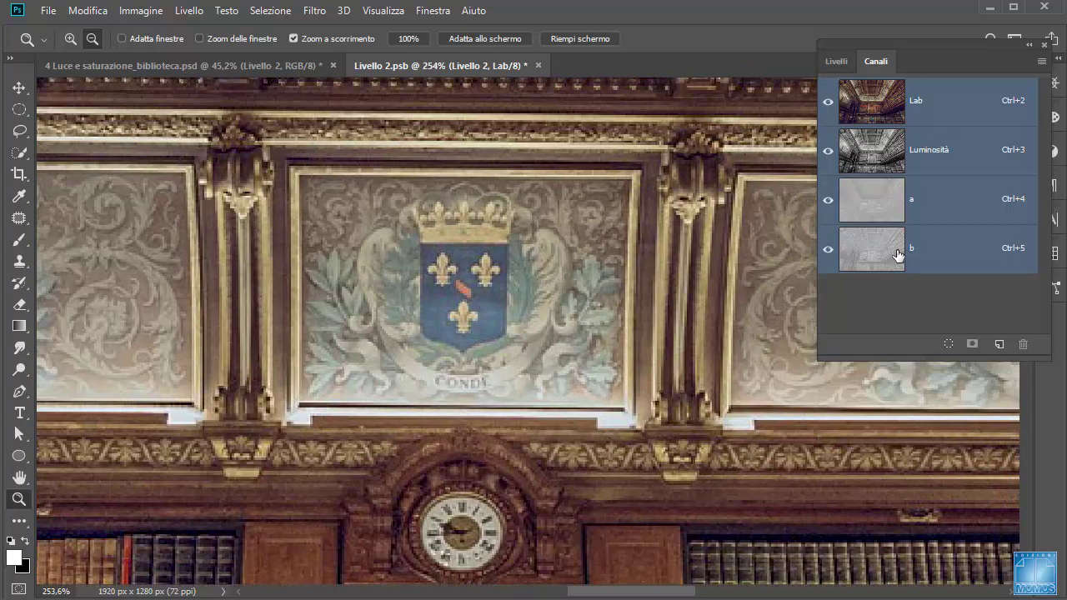
left_click(879, 260)
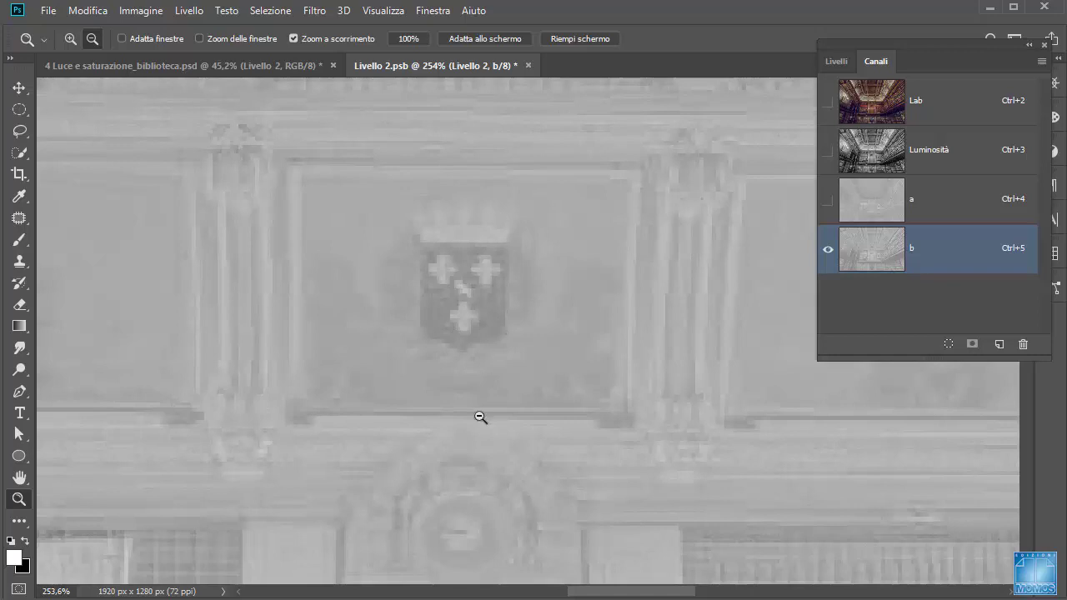
mouse_move(479, 419)
left_mouse_down()
mouse_move(569, 153)
mouse_move(698, 155)
left_mouse_up()
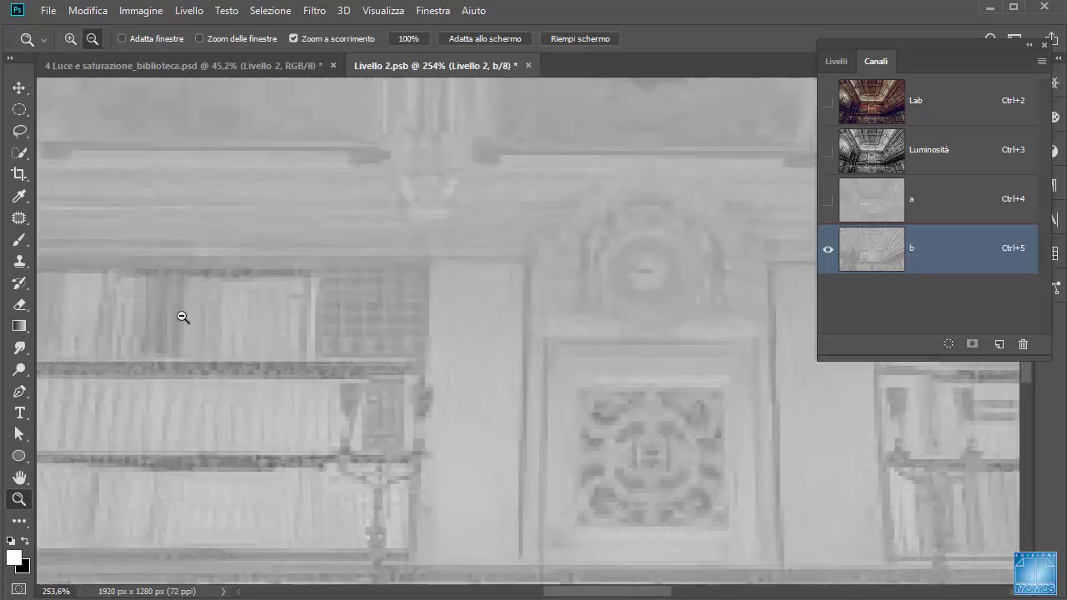
left_click(908, 116)
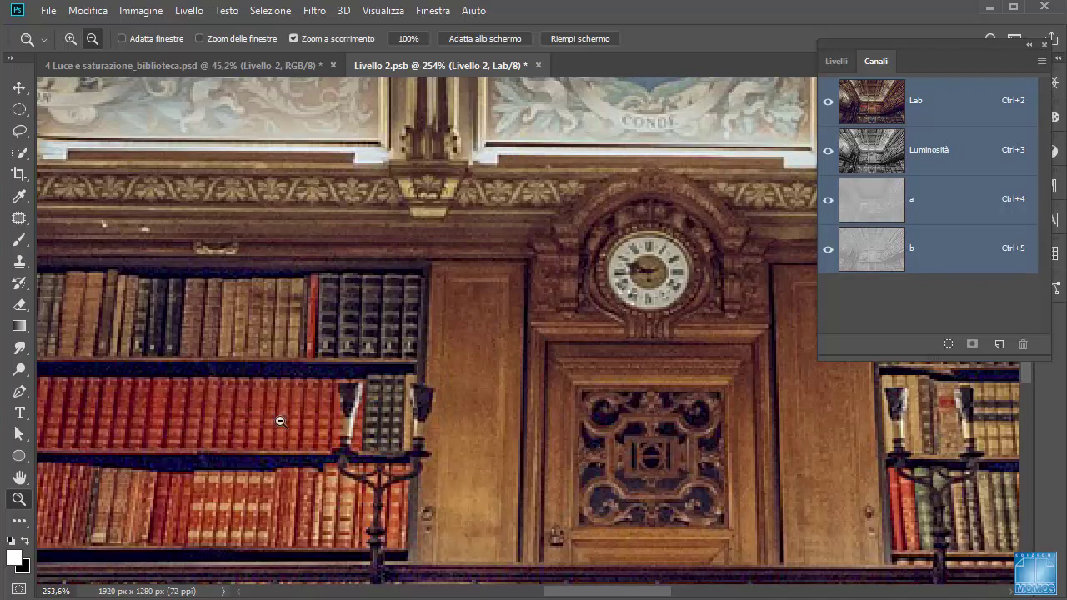
left_click(928, 262)
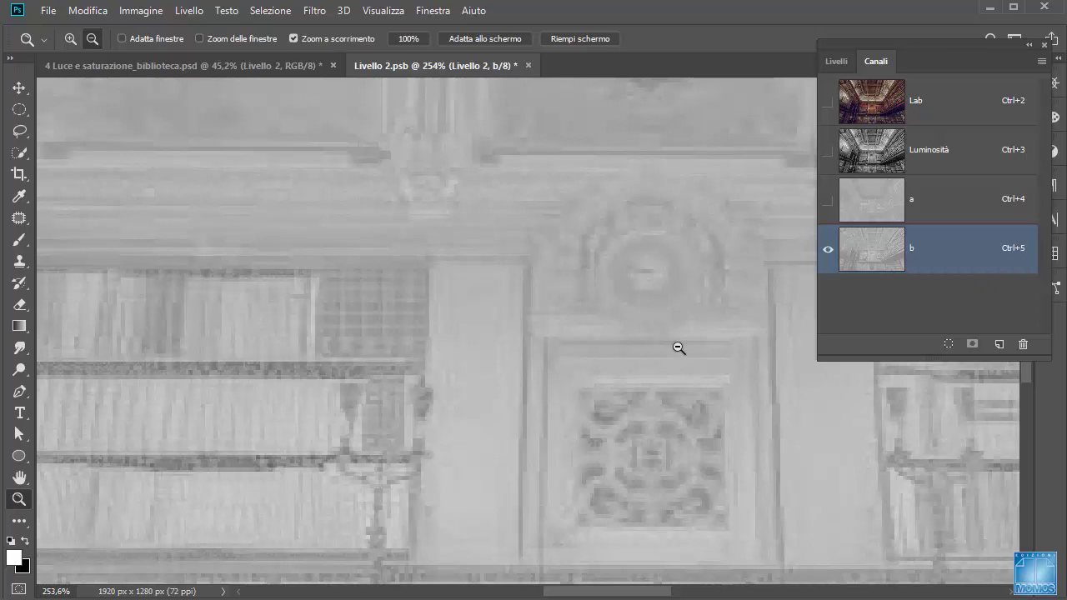
key("ctrl+0")
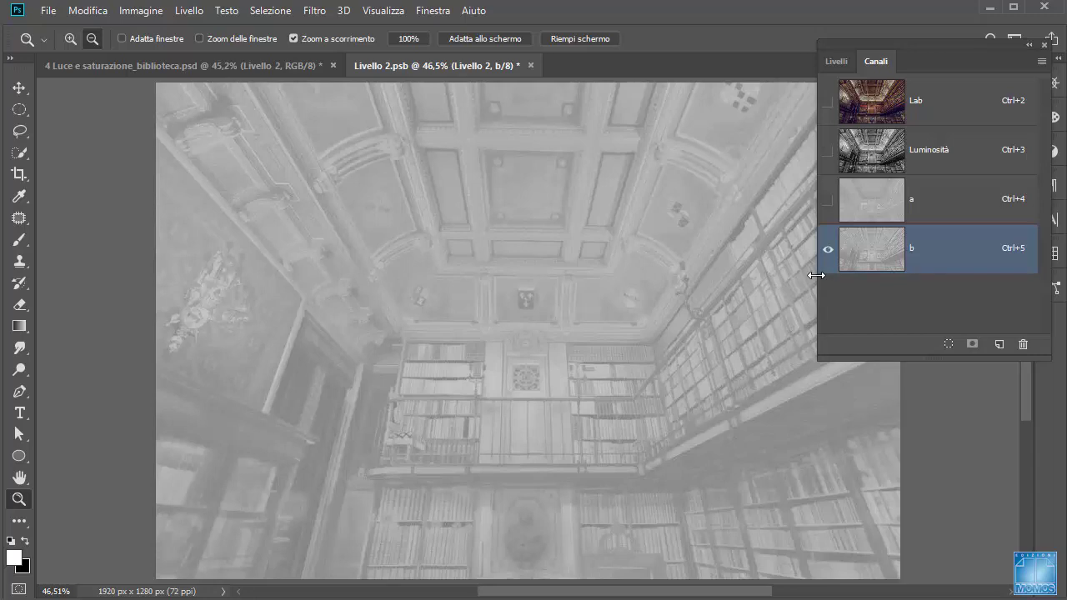
- Restore the full-colour composite and add a Curves adjustment layer, Curve 1, with an enlarged Properties panel
left_click(946, 100)
left_click(837, 61)
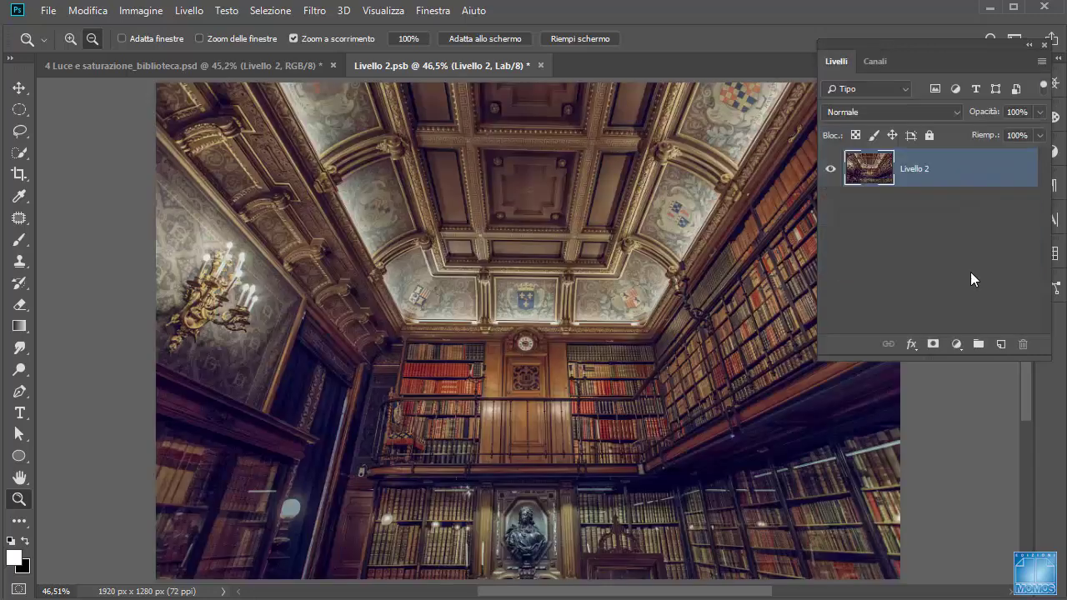
left_click(957, 343)
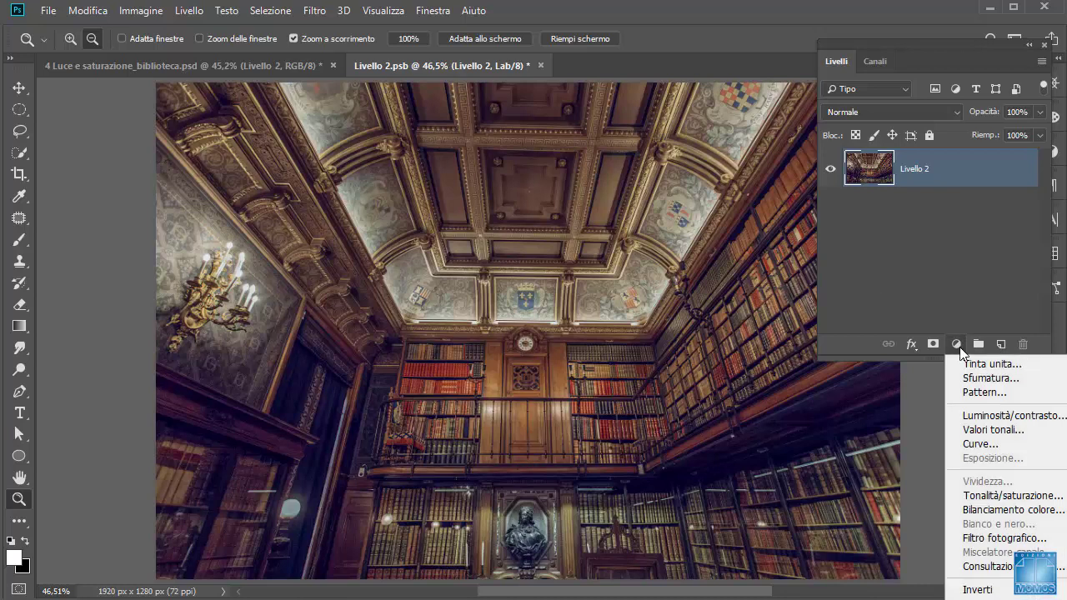
left_click(970, 444)
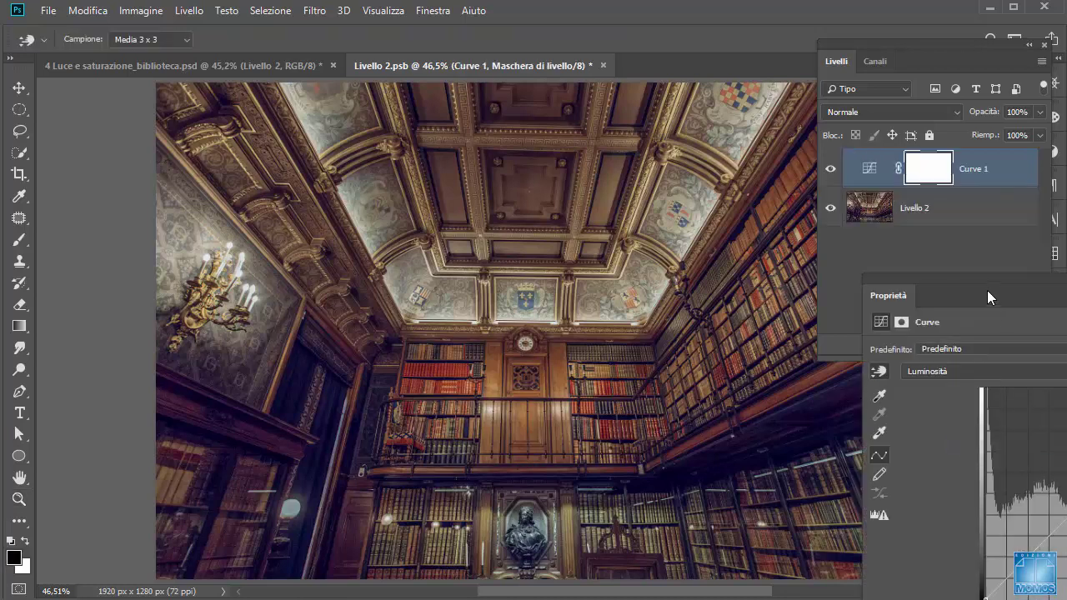
left_click_drag(987, 298, 734, 90)
- Compare Curve 1's a and b channel histograms and test the a white point, leaving the curve unchanged
left_click(706, 165)
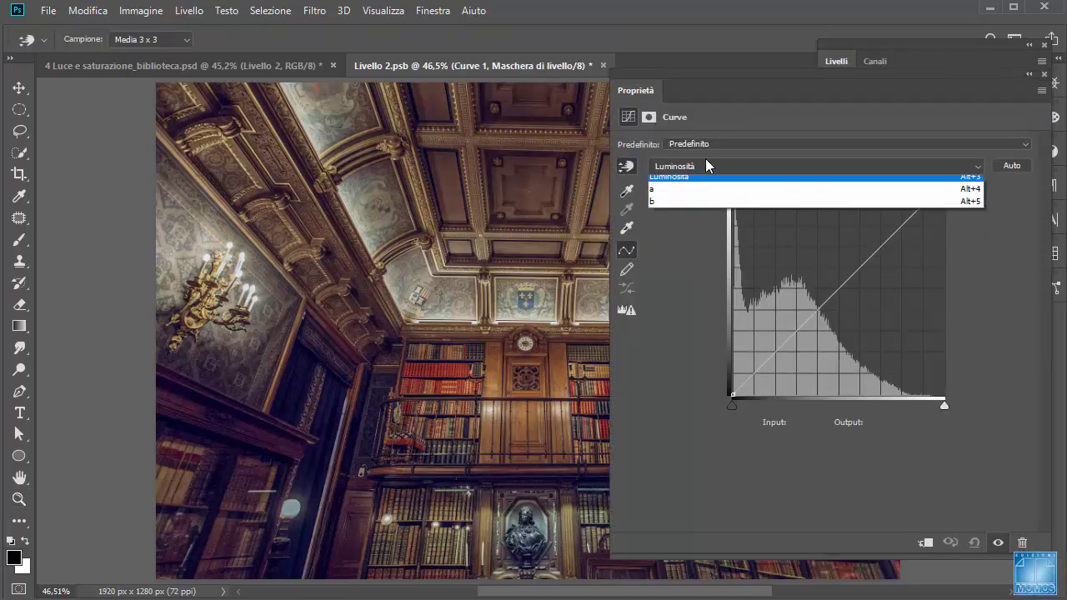
left_click(705, 190)
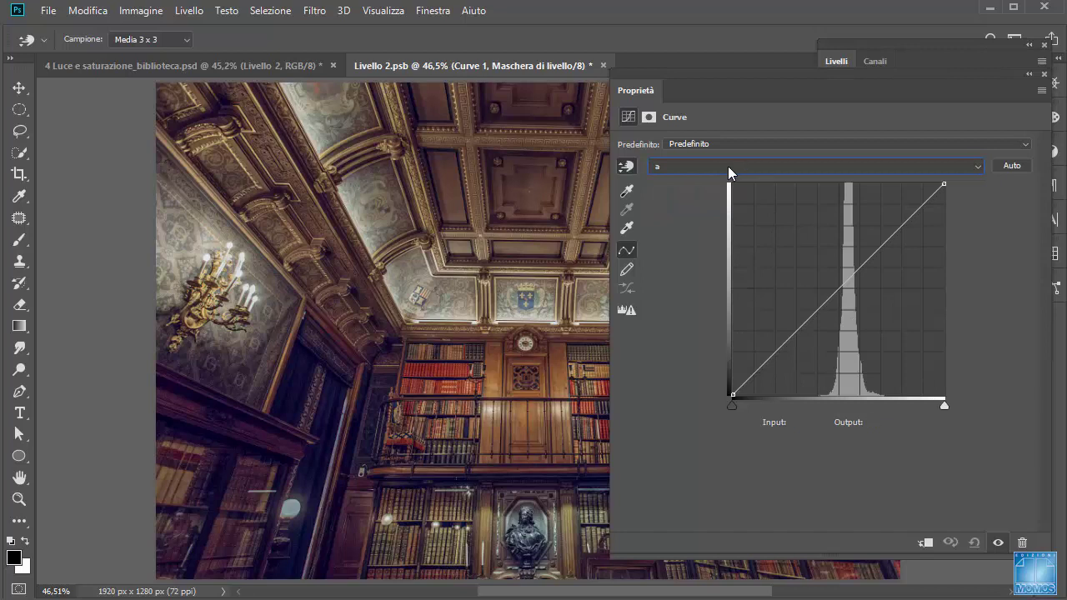
key("Down")
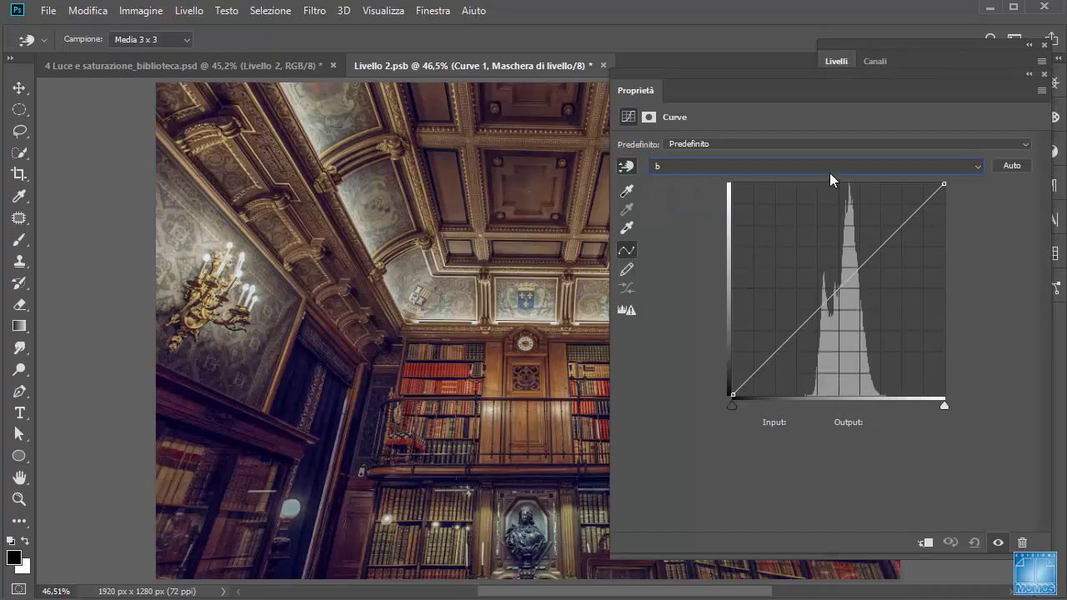
key("Up")
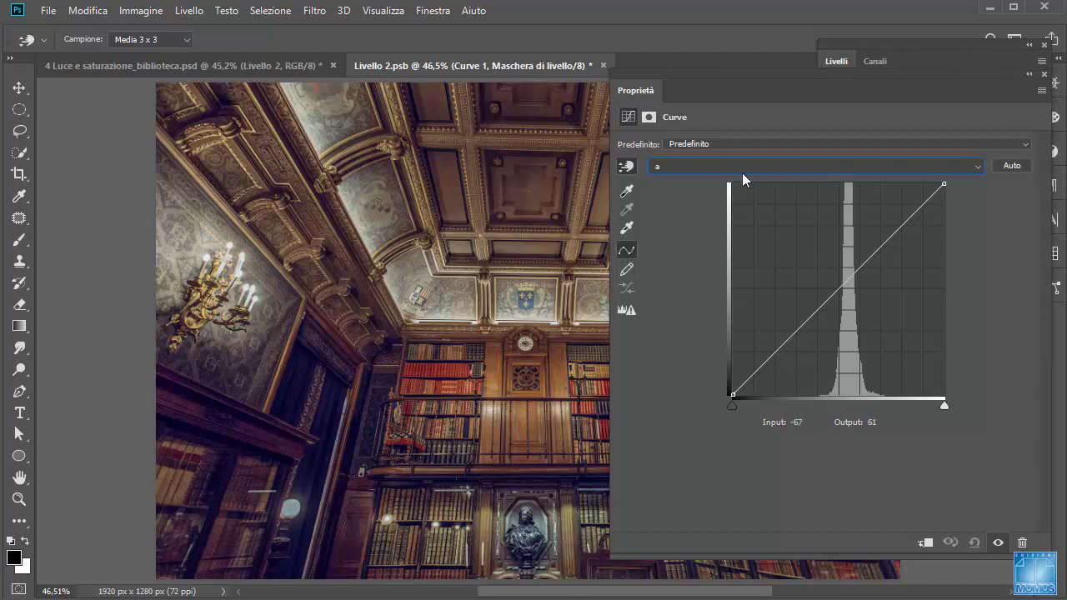
key("Down")
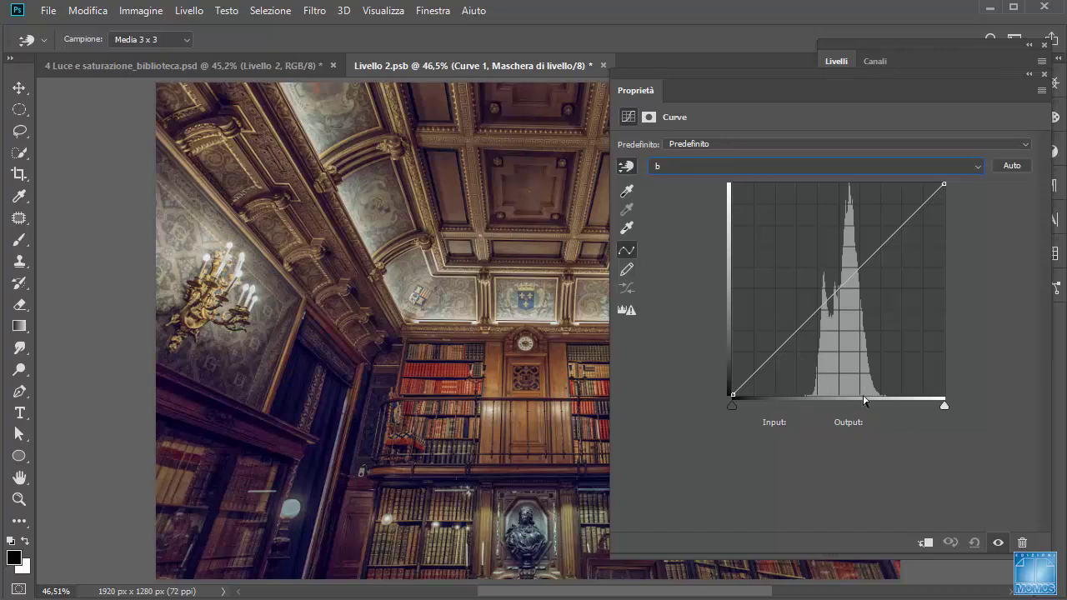
left_click(729, 167)
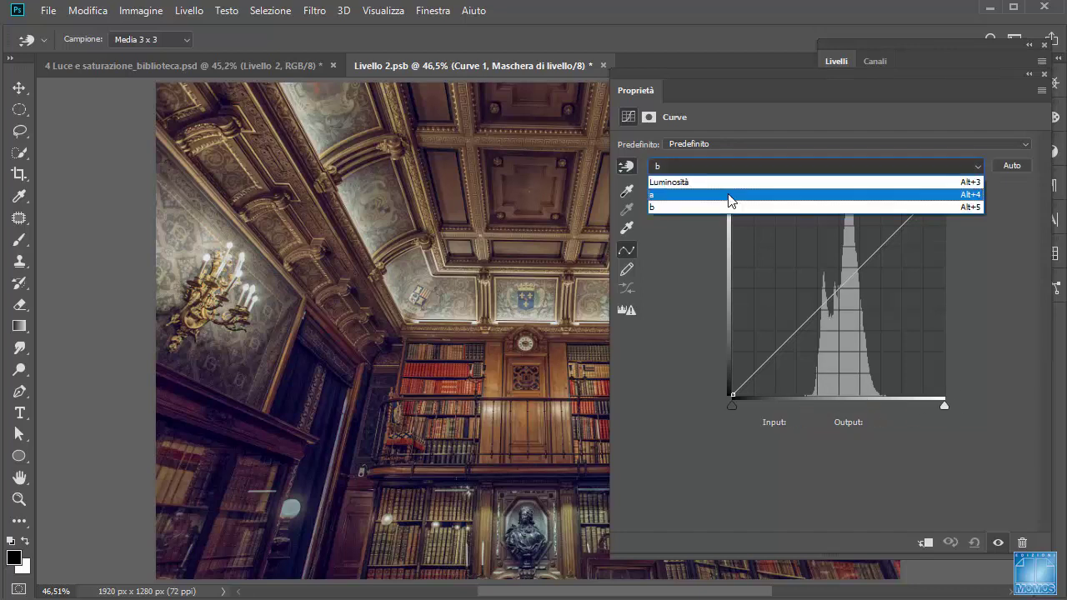
left_click(729, 200)
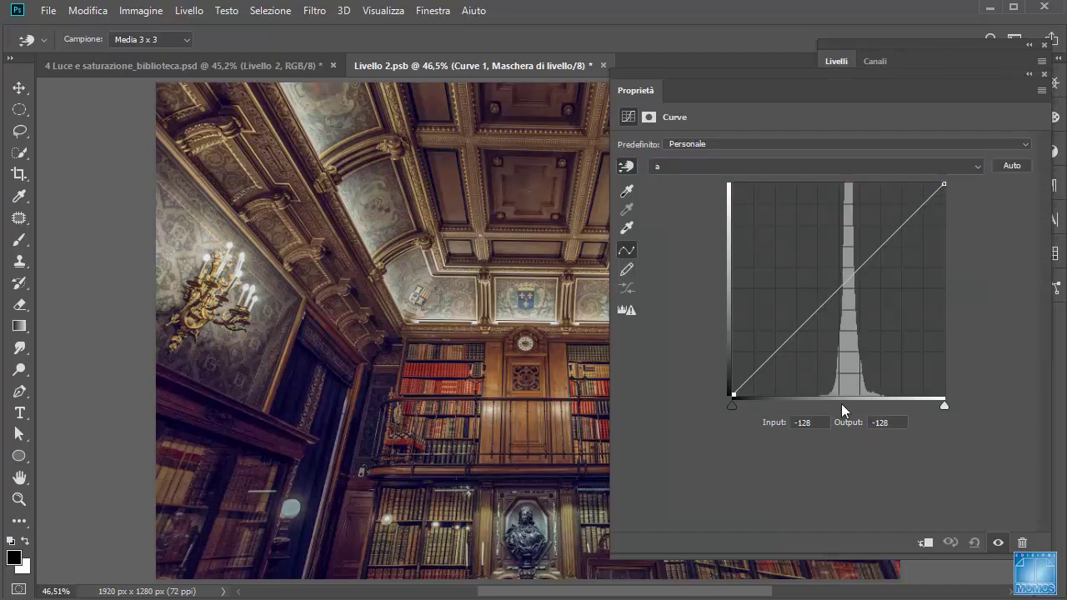
left_click_drag(947, 406, 945, 406)
- With Curve 1's layer mask selected, open the Immagine > Calcoli dialog
left_click(906, 52)
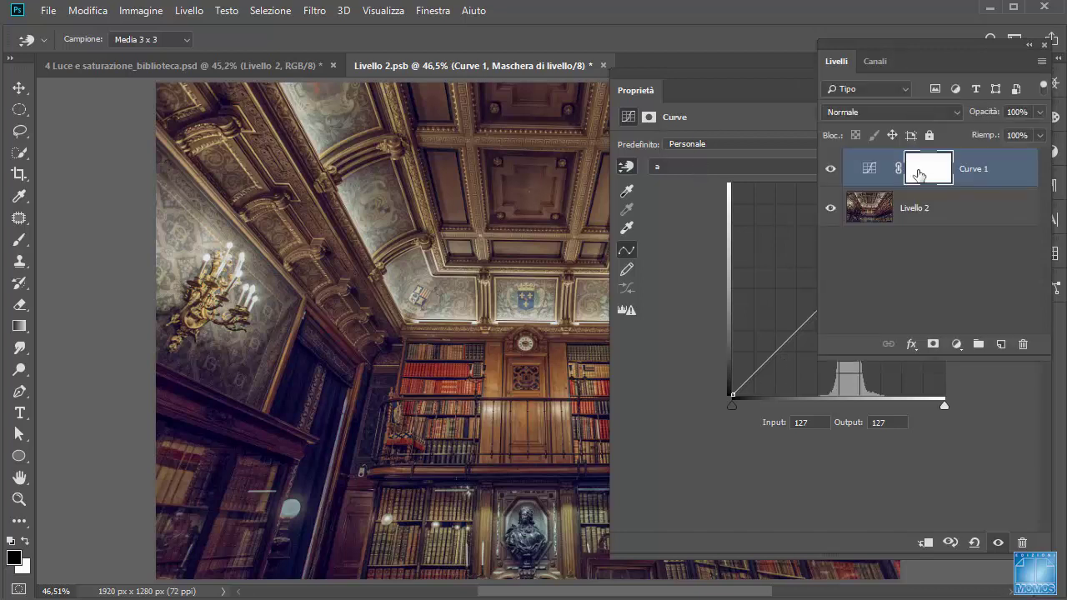
left_click(931, 171)
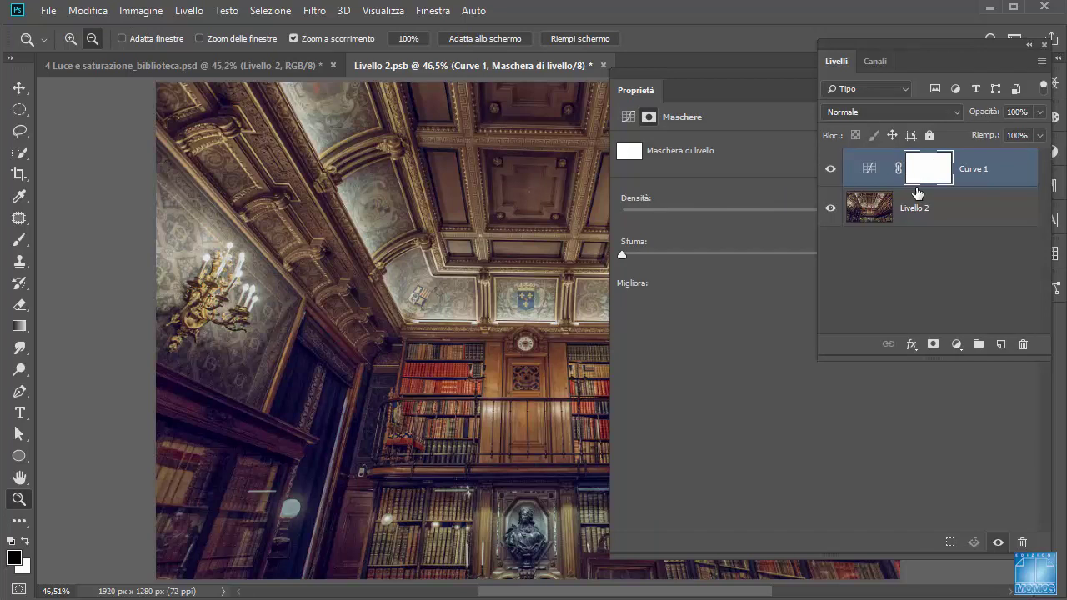
left_click(141, 11)
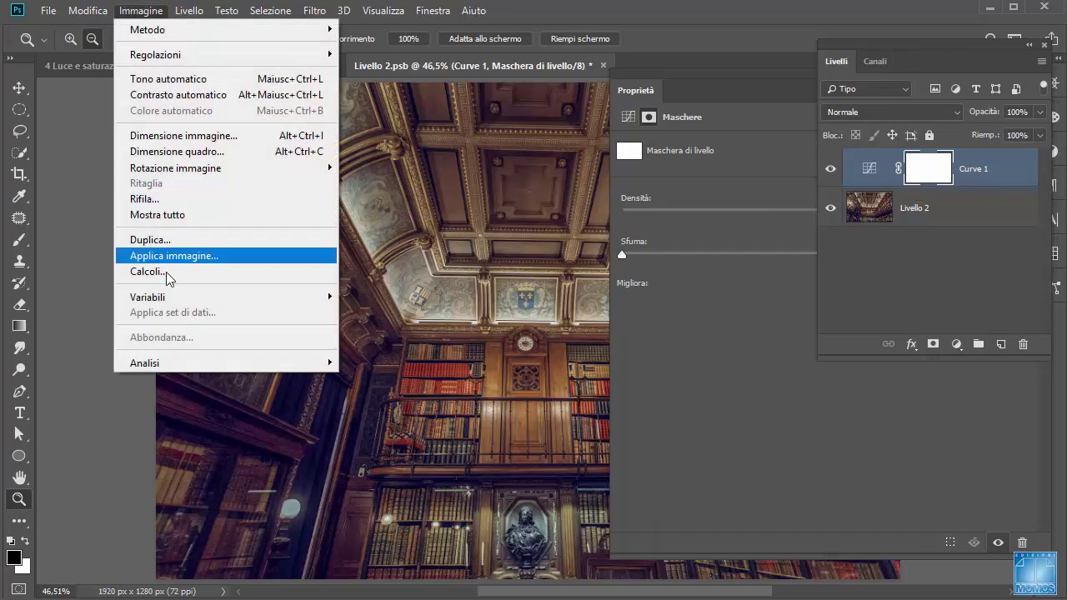
left_click(166, 272)
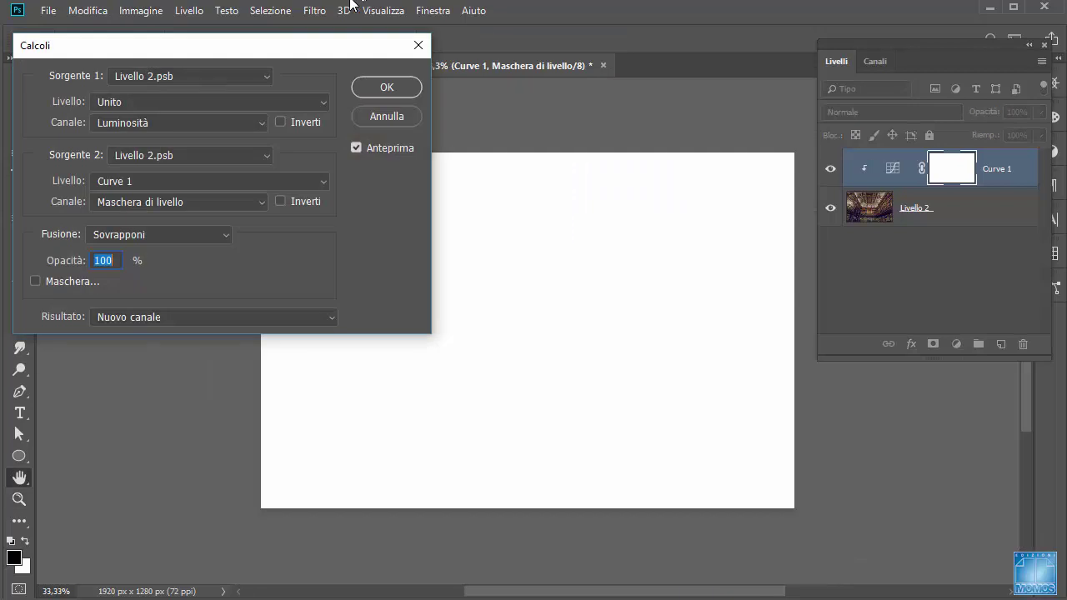
- In Calcoli, set Sorgente 1 to the b channel and Sorgente 2 to the a channel
left_click_drag(233, 50, 226, 33)
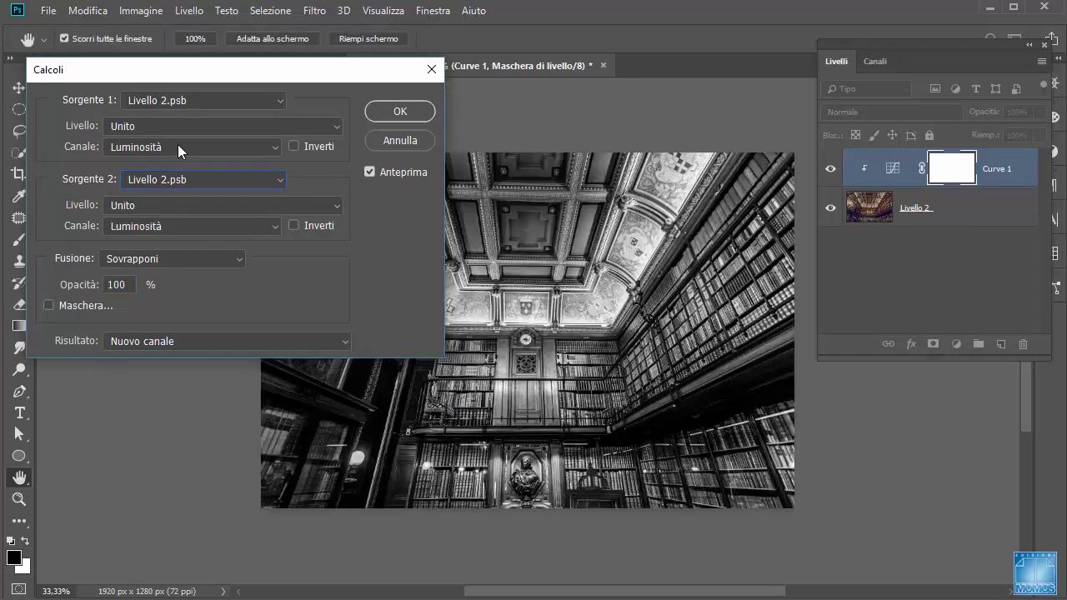
left_click(178, 144)
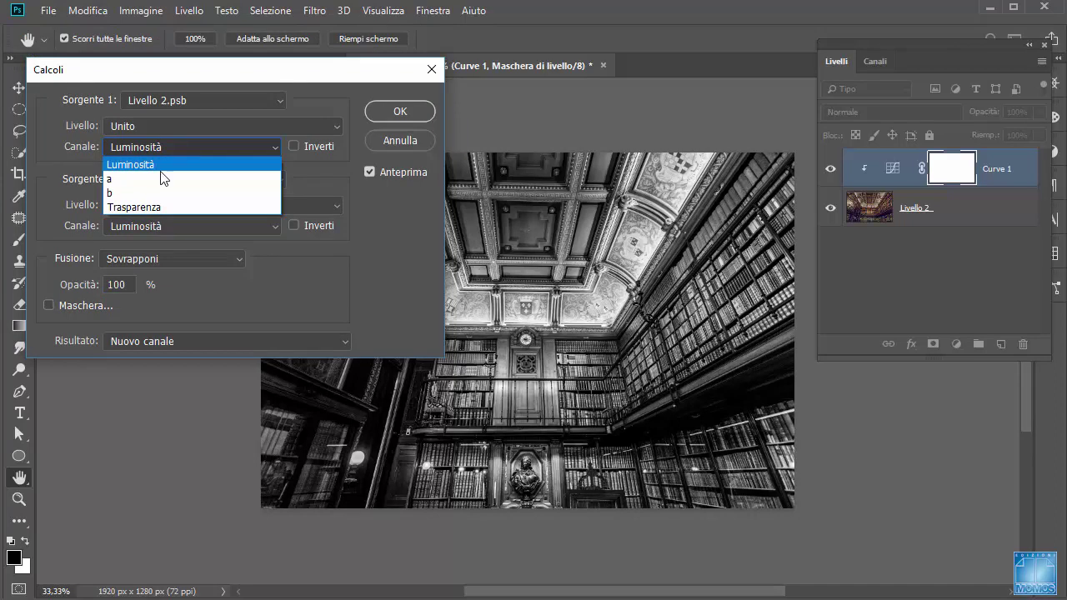
left_click(159, 178)
left_click(158, 150)
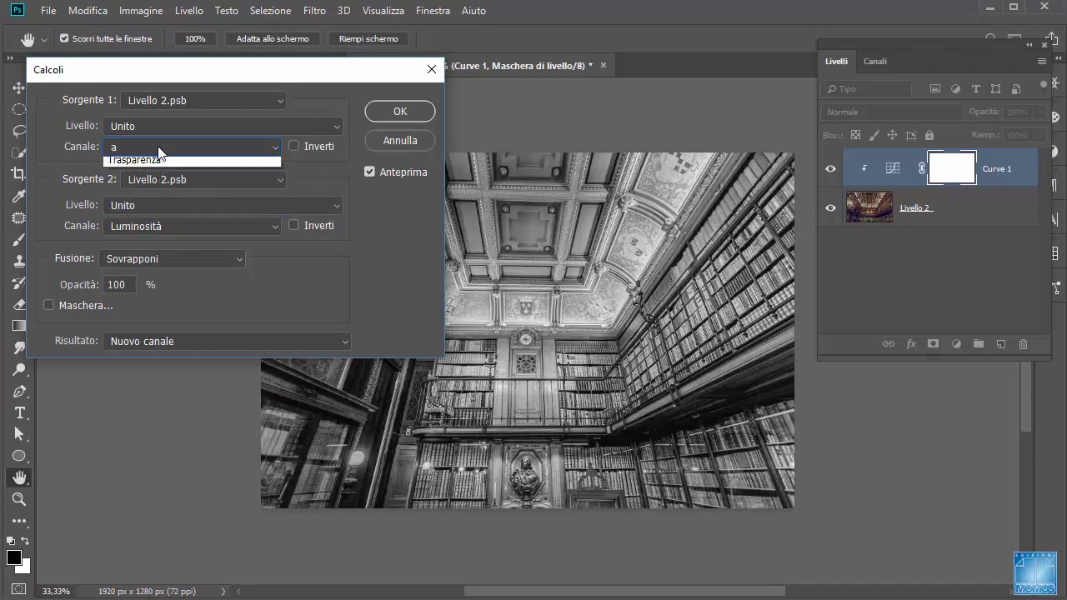
left_click(157, 191)
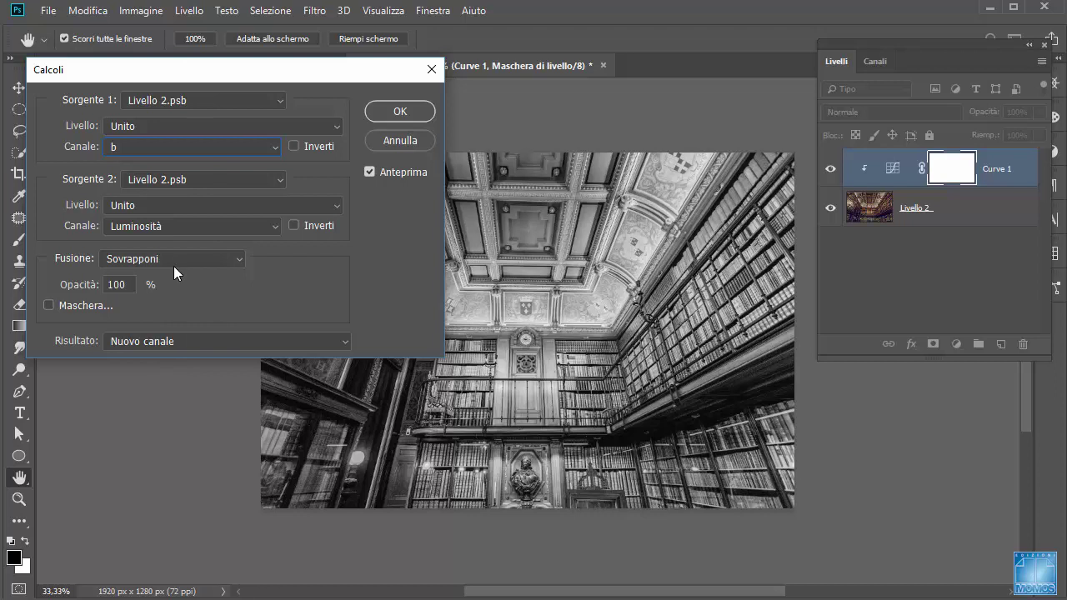
left_click(152, 227)
left_click(143, 258)
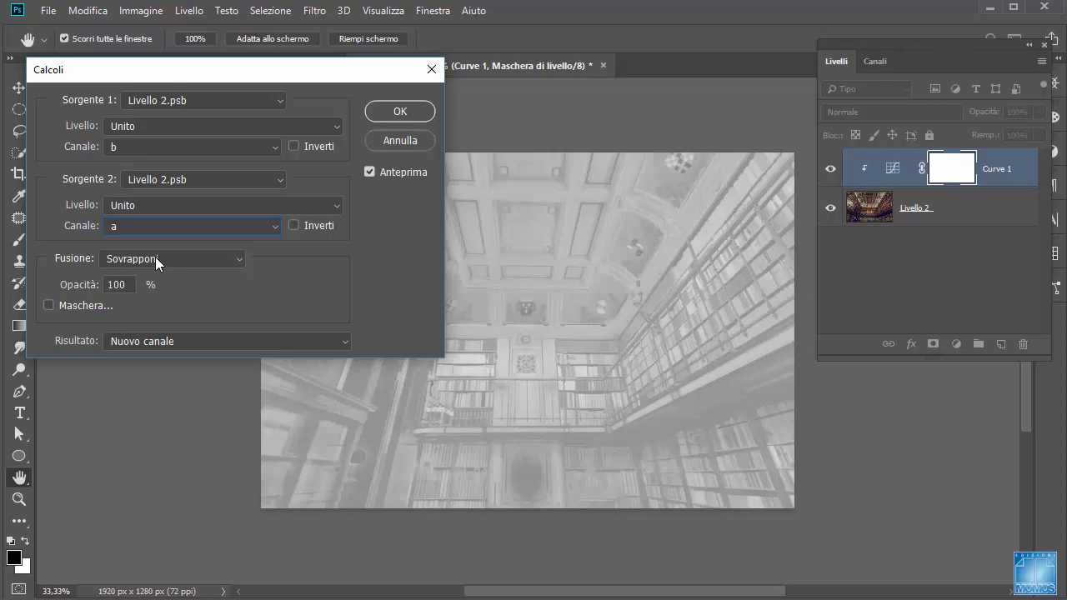
left_click(148, 125)
- Take both Calcoli sources from Livello 2 and keep Sovrapponi blending after trying Moltiplica and Colore scherma
left_click(134, 184)
left_click(154, 208)
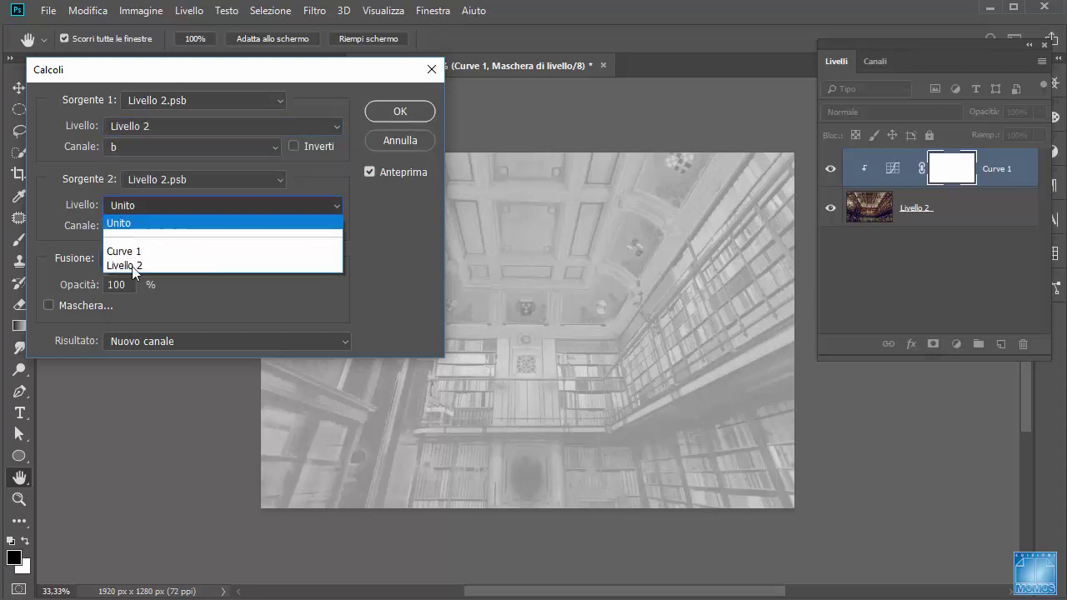
left_click(159, 261)
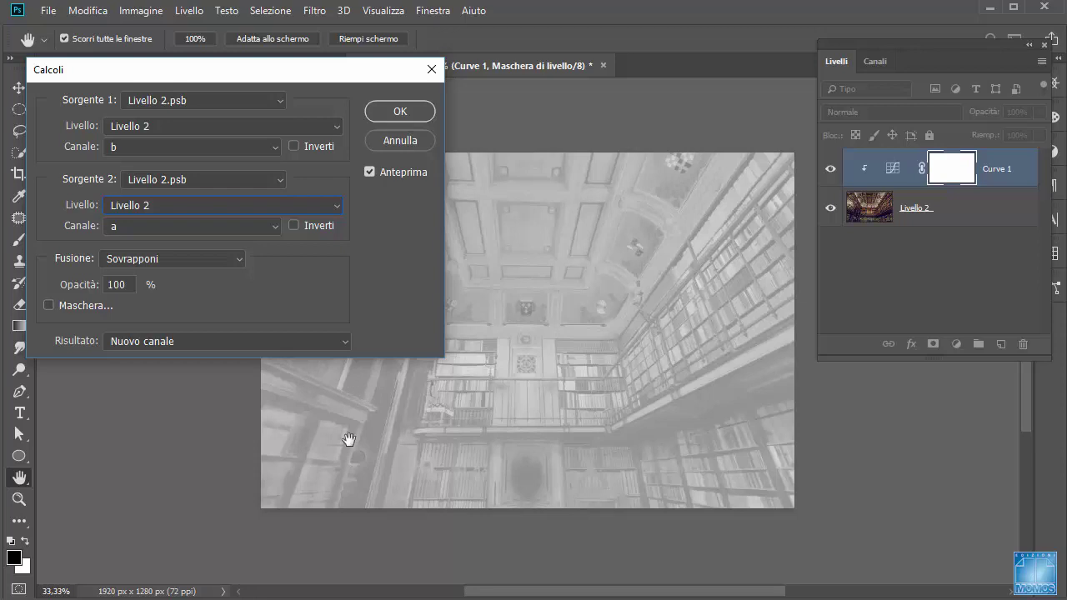
left_click(164, 259)
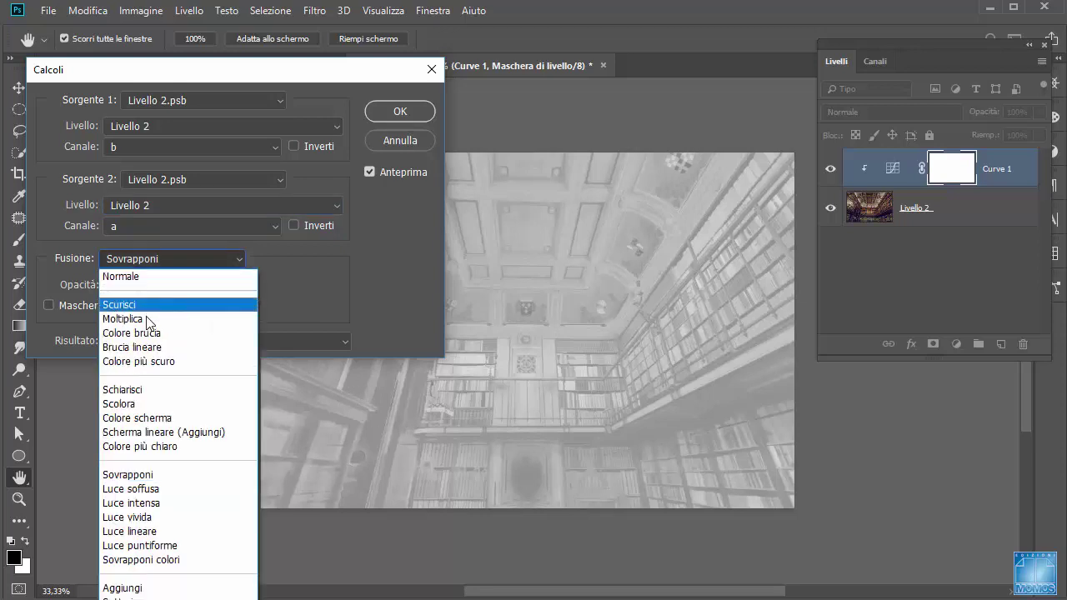
left_click(149, 314)
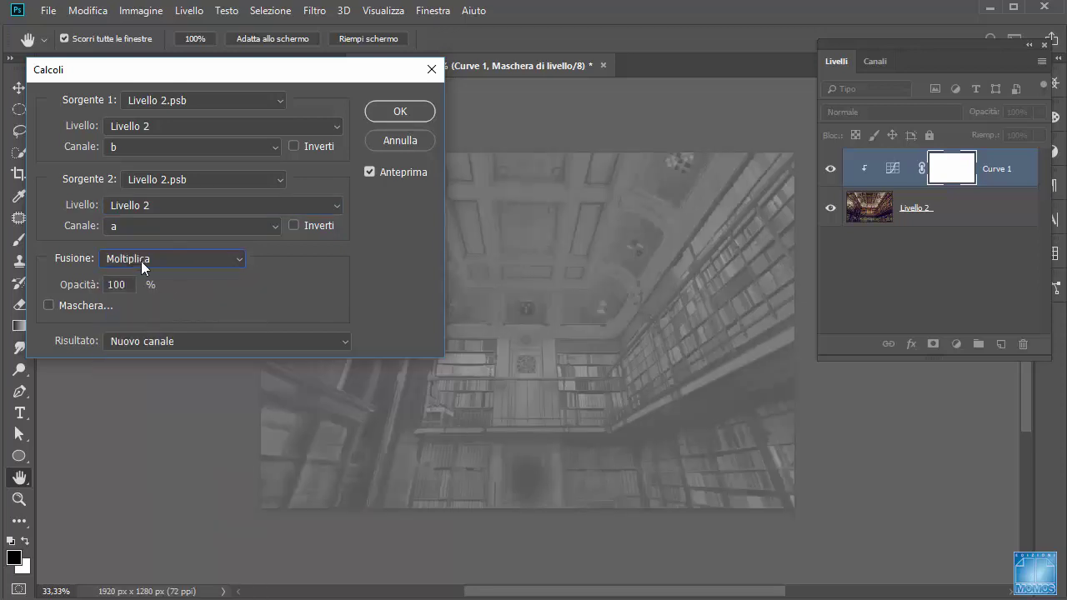
left_click(141, 260)
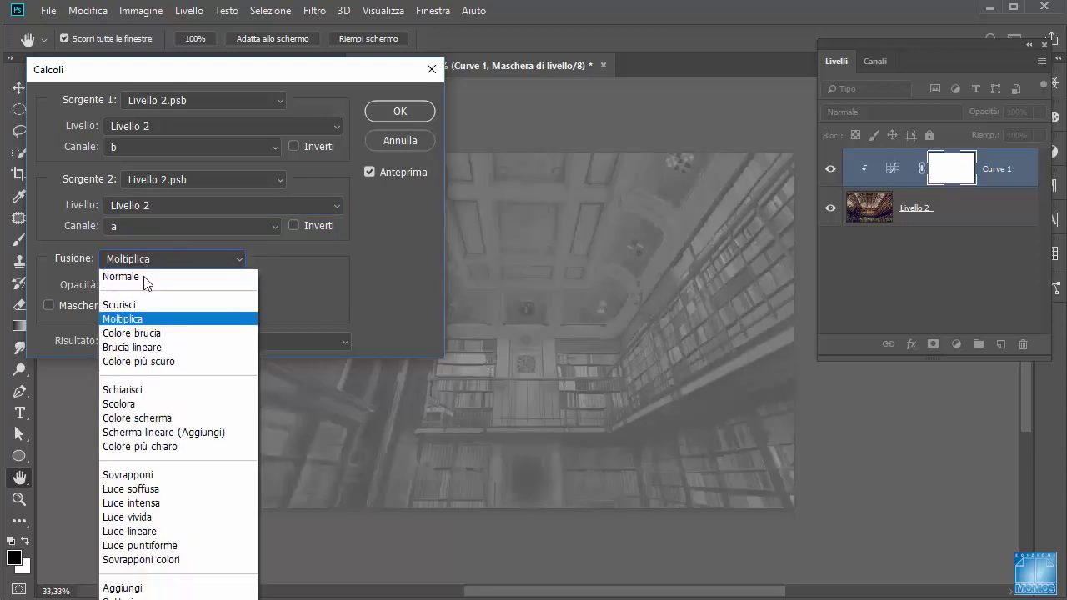
left_click(149, 419)
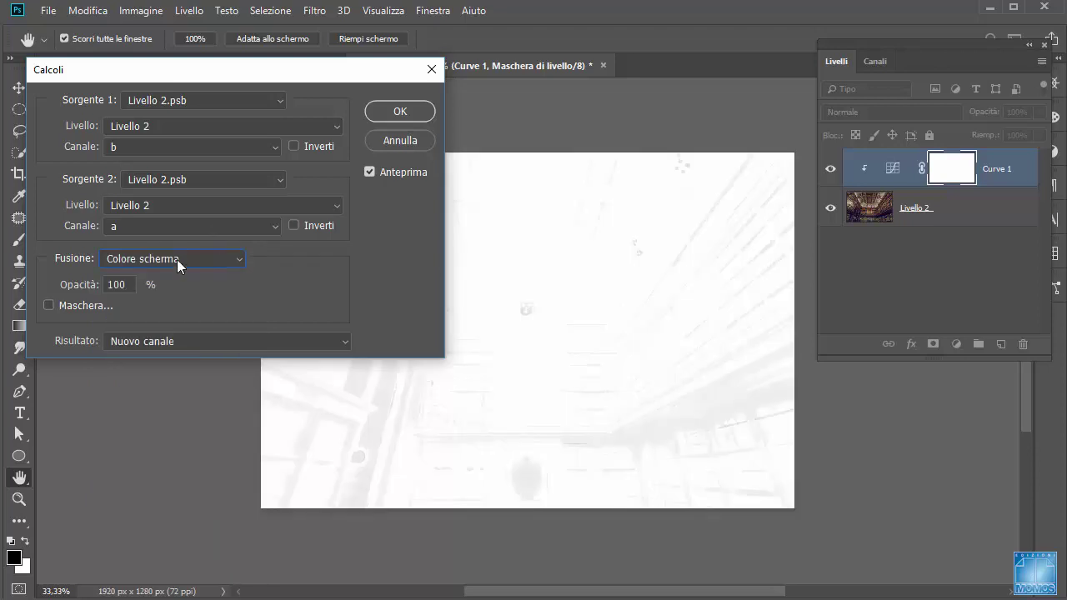
key("Down")
key("Down")
key("Down")
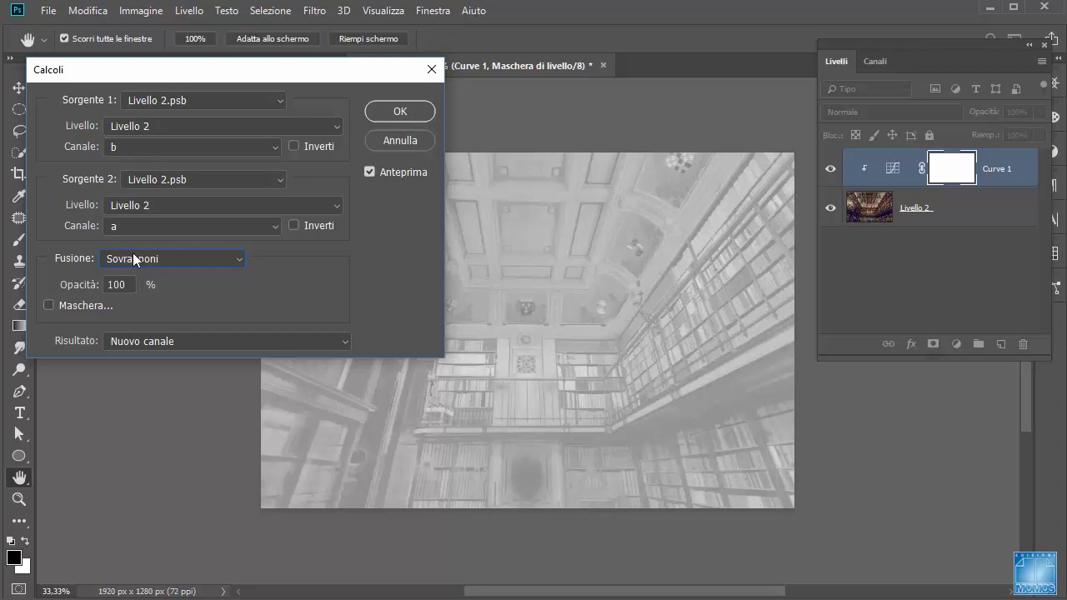
- Output the calculation as a Selezione and apply it to the image
left_click(153, 338)
left_click(142, 386)
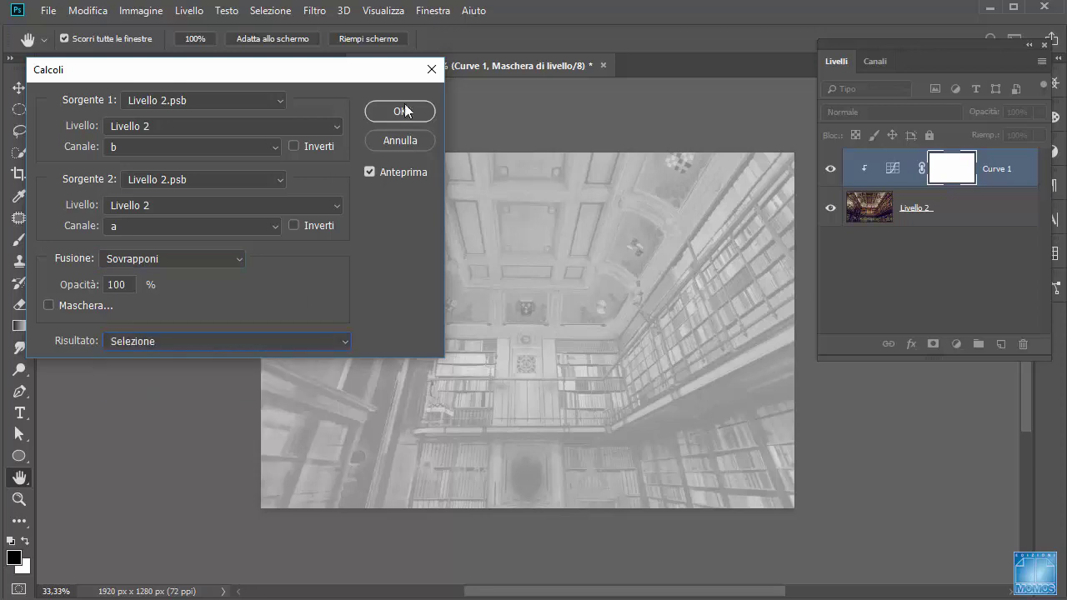
left_click(404, 109)
- Replace Curve 1's layer mask with a new mask built from the Calcoli selection
right_click(937, 170)
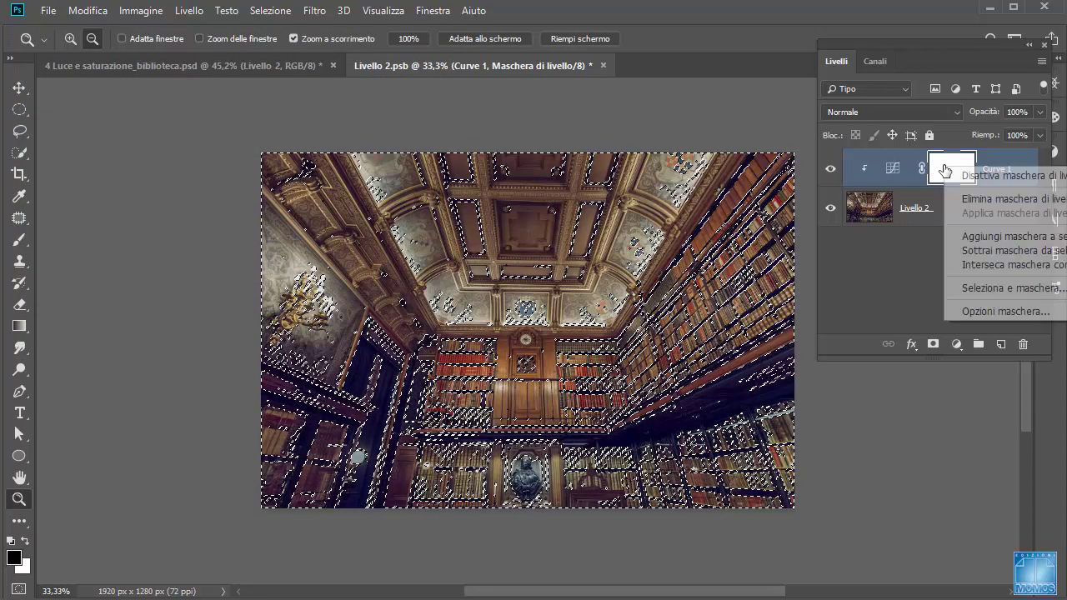
left_click(978, 201)
left_click(934, 345)
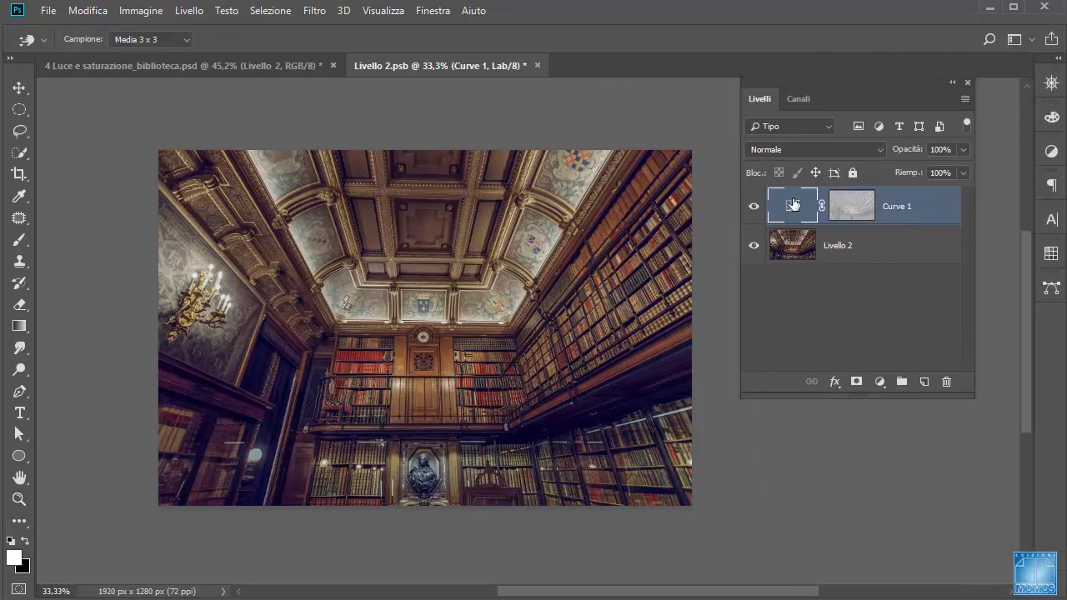
- Open Curve 1's settings in a larger panel and lift the luminosity curve's shadows slightly
double_click(793, 204)
mouse_move(1001, 129)
left_mouse_down()
mouse_move(776, 35)
mouse_move(737, 35)
mouse_move(745, 50)
left_mouse_up()
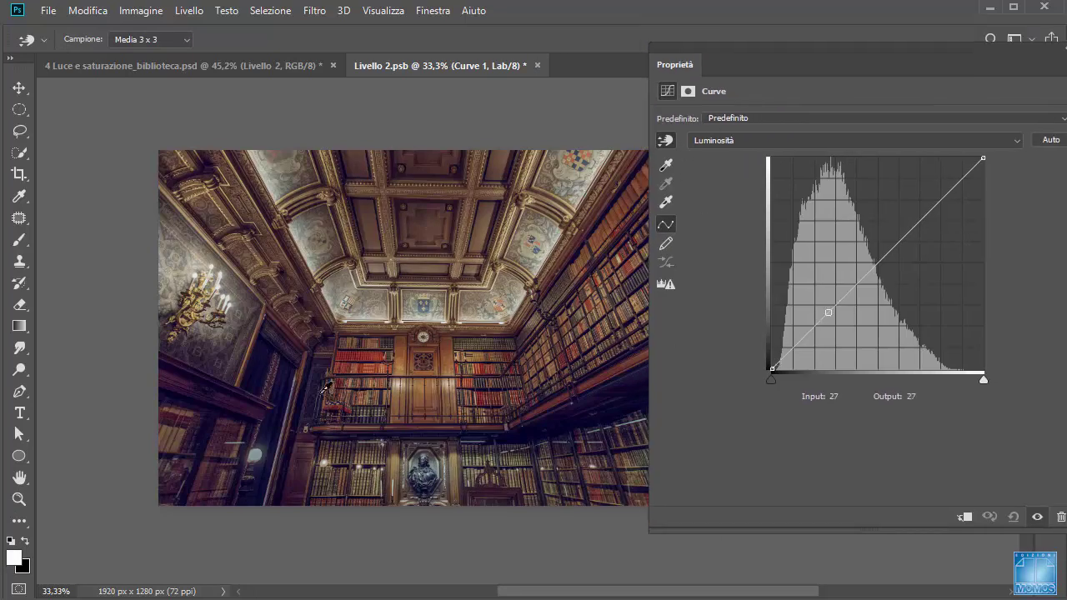
left_click_drag(244, 353, 245, 349)
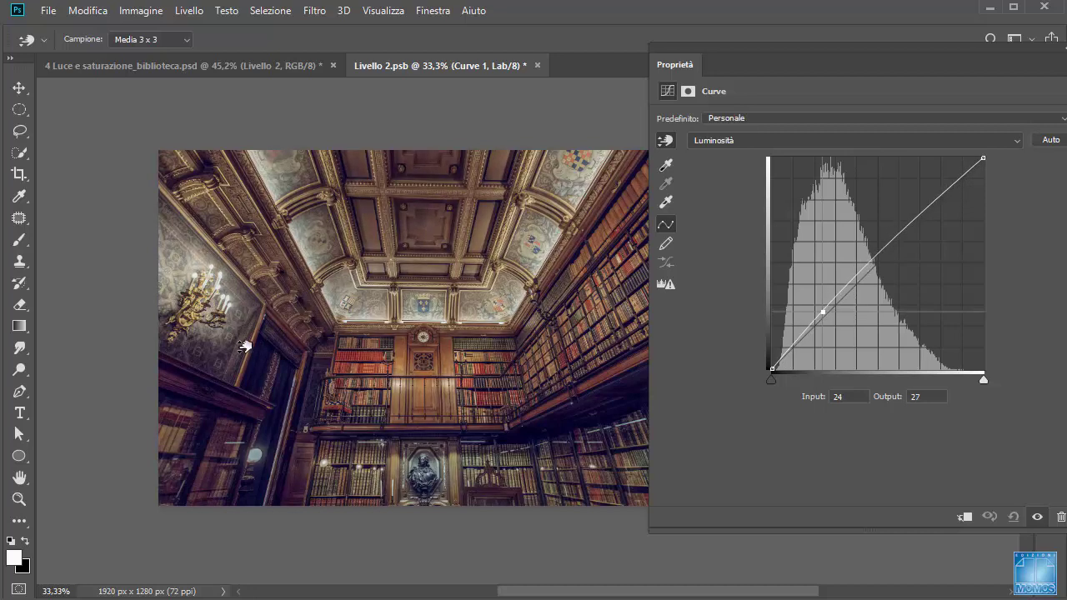
left_click_drag(245, 349, 244, 344)
- Steepen the a-channel curve by moving its black and white inputs to about -62 and 72
left_click(696, 143)
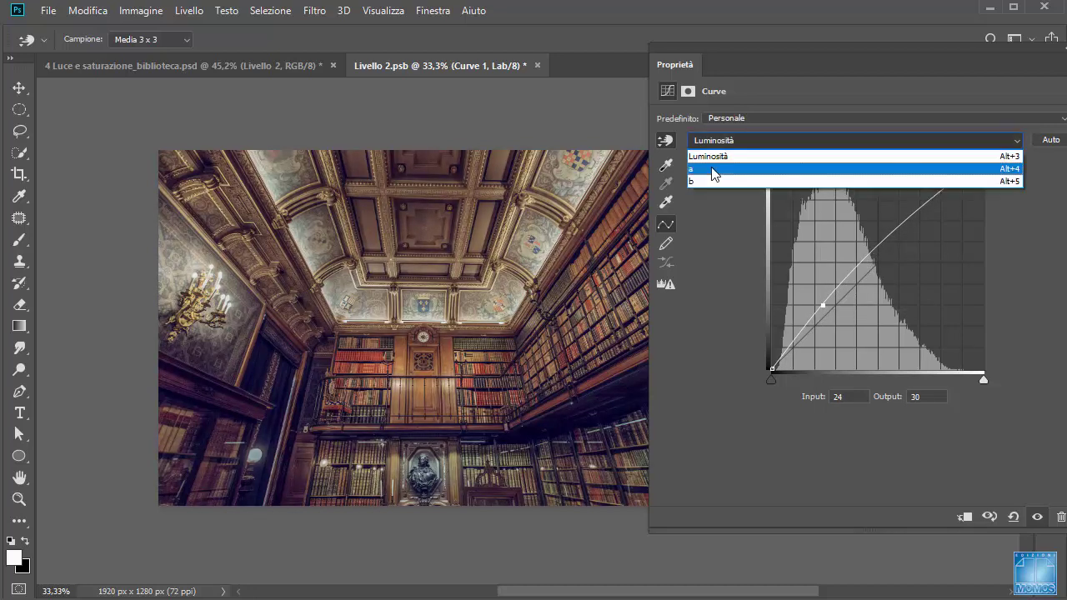
left_click(715, 172)
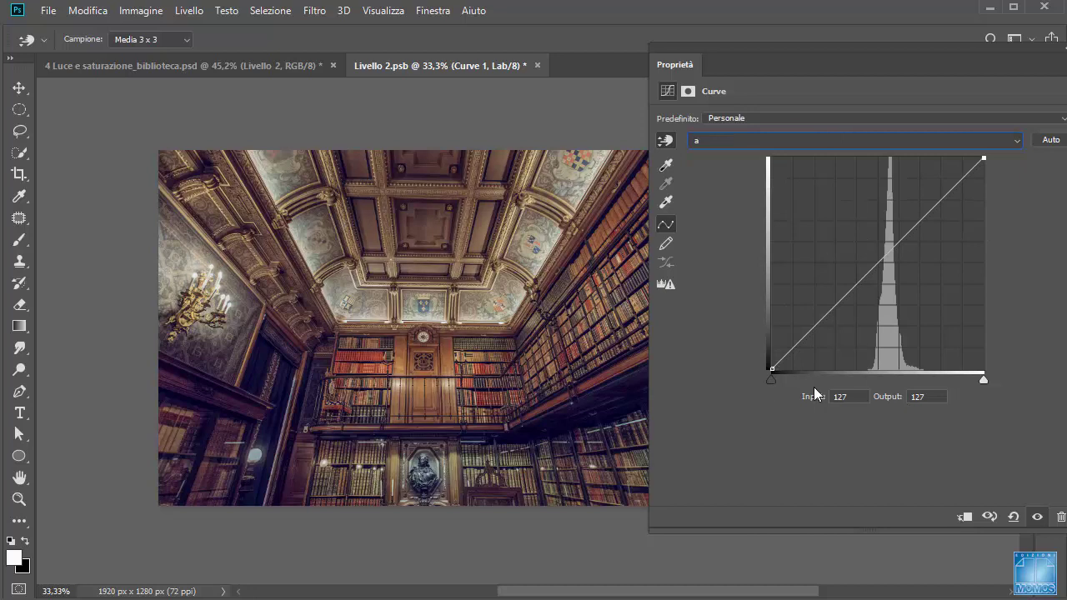
mouse_move(770, 380)
left_mouse_down()
mouse_move(864, 381)
mouse_move(895, 395)
mouse_move(720, 399)
left_mouse_up()
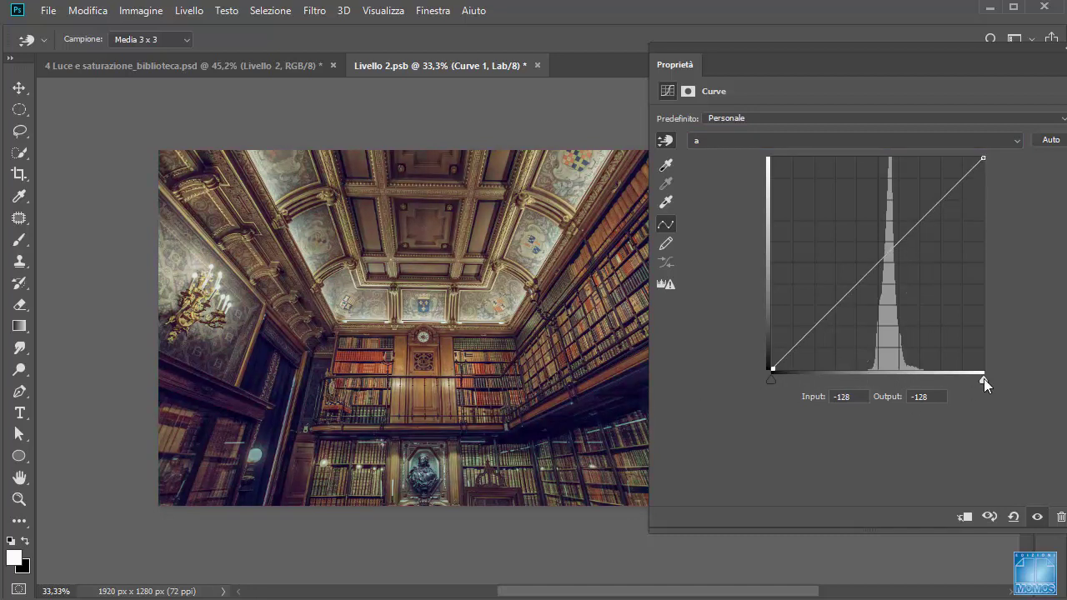
mouse_move(985, 379)
left_mouse_down()
mouse_move(897, 385)
mouse_move(1013, 383)
left_mouse_up()
left_click_drag(772, 380, 828, 386)
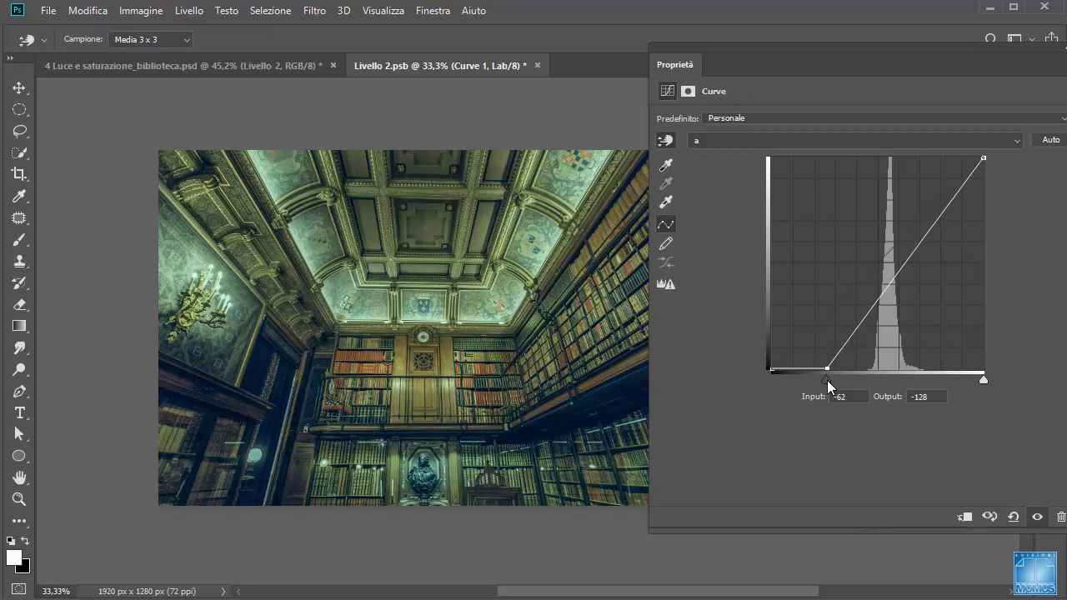
mouse_move(986, 390)
left_mouse_down()
mouse_move(925, 388)
mouse_move(938, 385)
left_mouse_up()
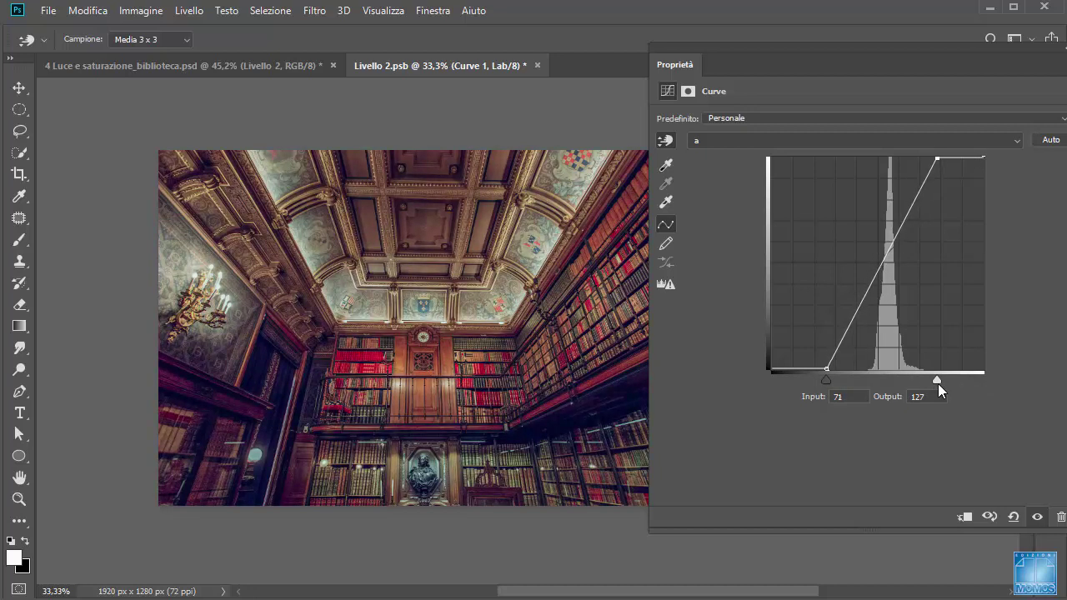
left_click(747, 141)
- Steepen Curve 1's b channel by moving both input ends inward to about -75 and 77
left_click(733, 183)
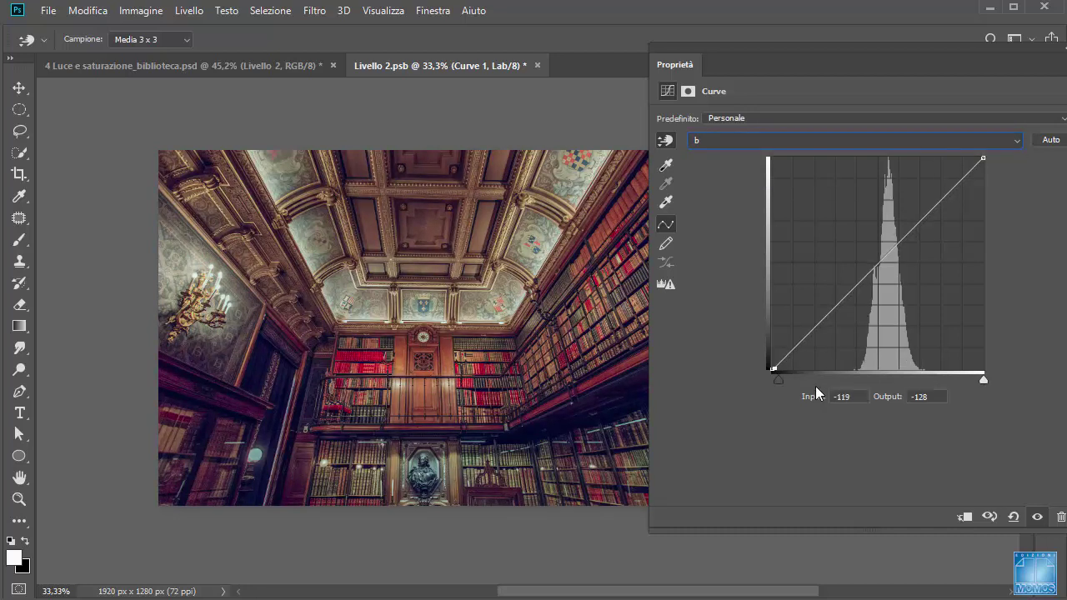
mouse_move(817, 388)
left_mouse_down()
mouse_move(860, 394)
mouse_move(753, 395)
left_mouse_up()
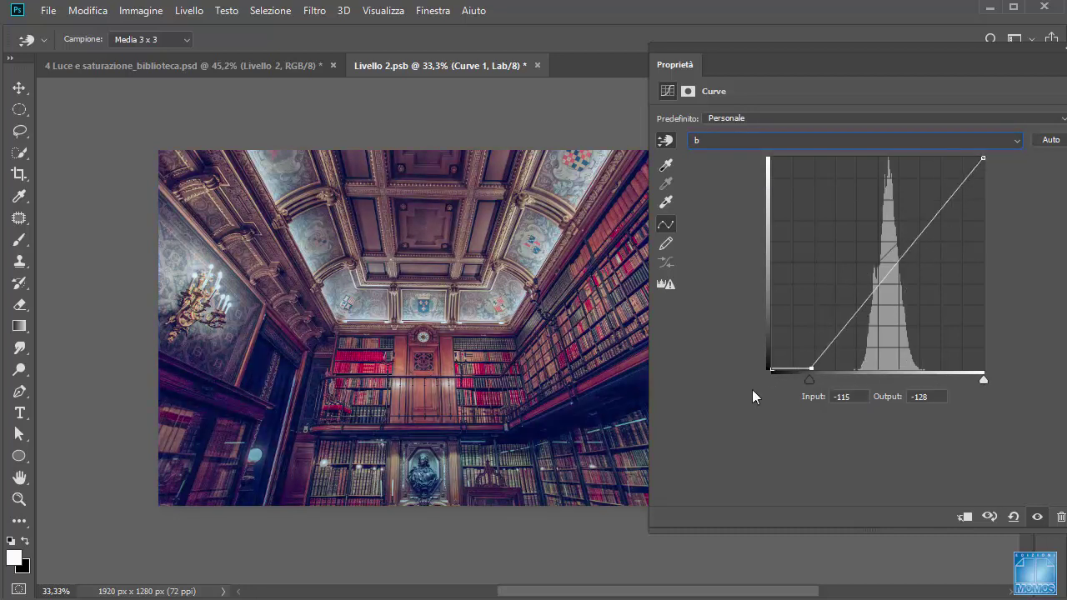
left_click_drag(984, 382, 909, 379)
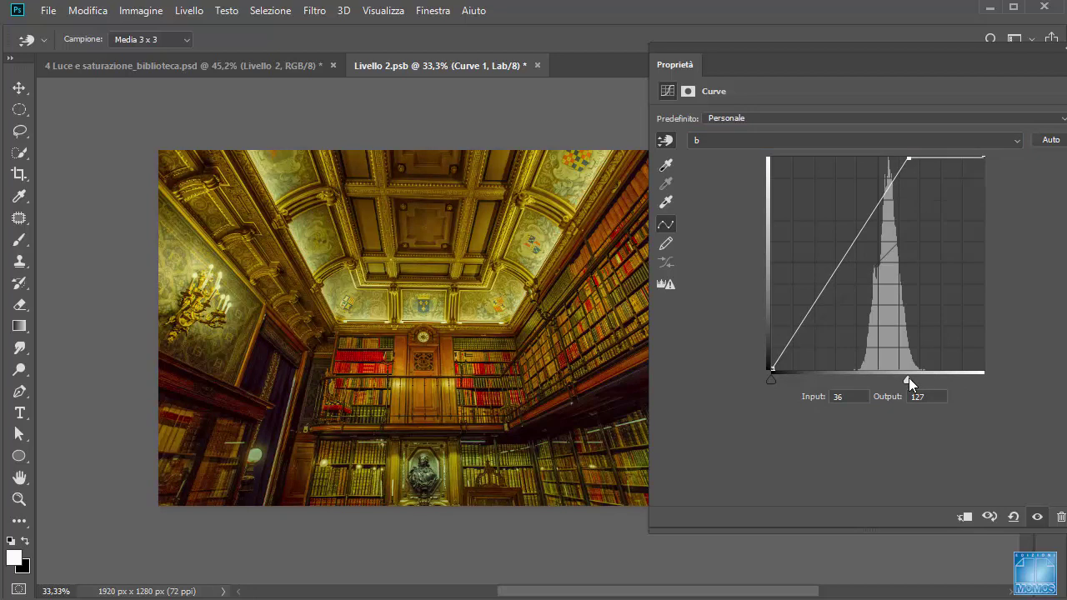
left_click_drag(909, 379, 1019, 380)
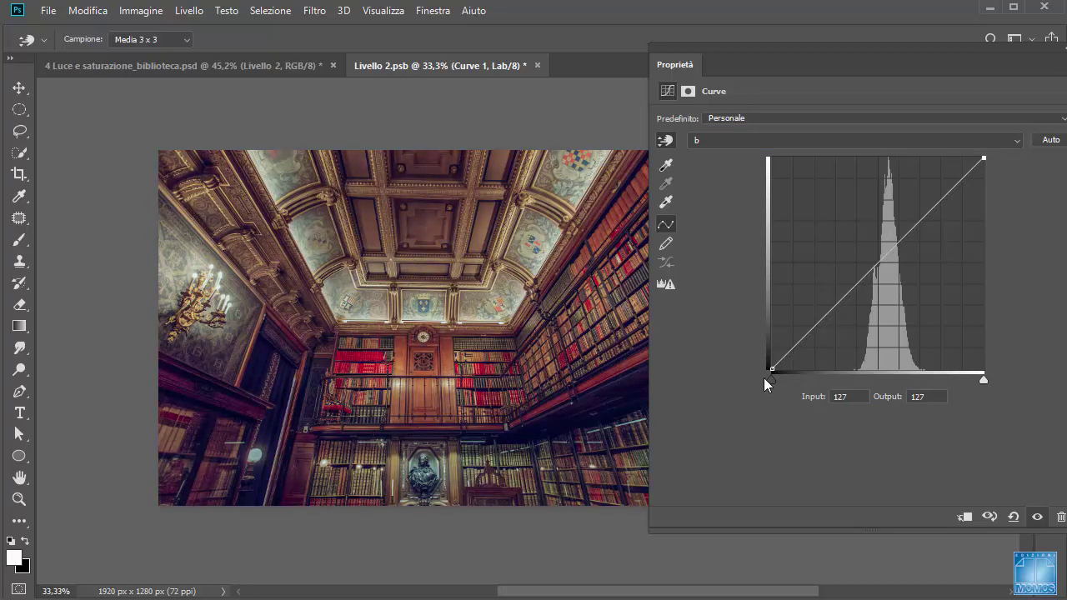
mouse_move(768, 379)
left_mouse_down()
mouse_move(835, 379)
mouse_move(816, 379)
left_mouse_up()
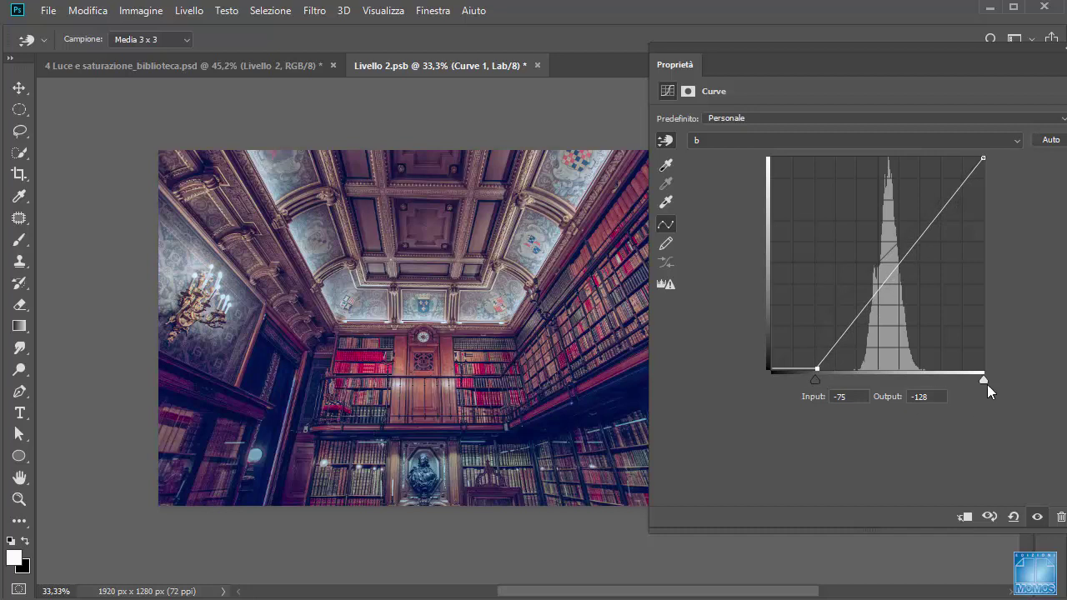
left_click_drag(984, 380, 943, 380)
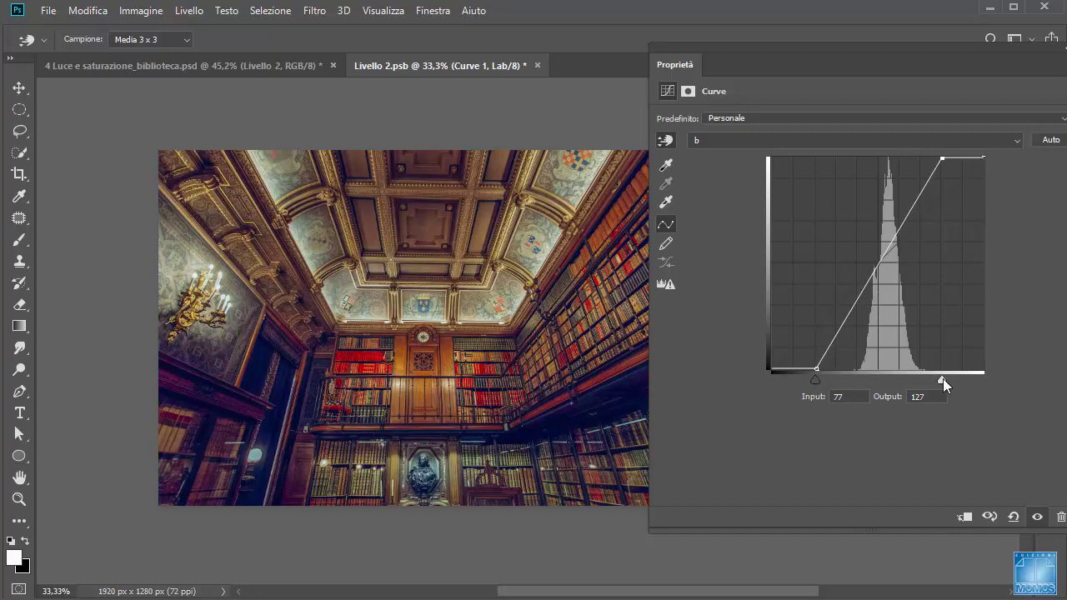
left_click(746, 209)
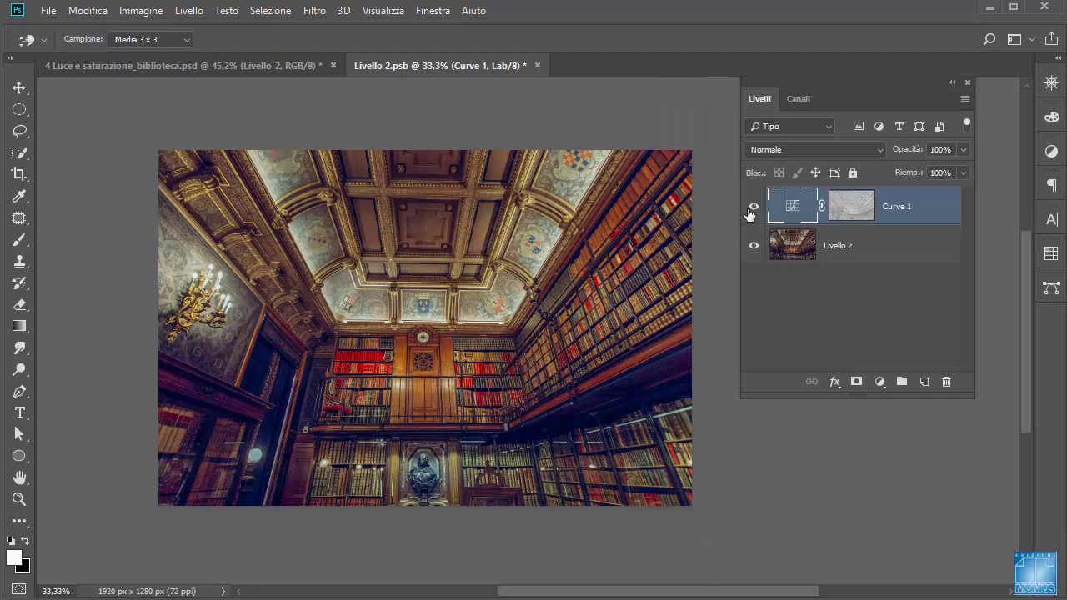
- Toggle Curve 1 to compare, then add a neutral Curves layer, Curve 2, above it
left_click(752, 207)
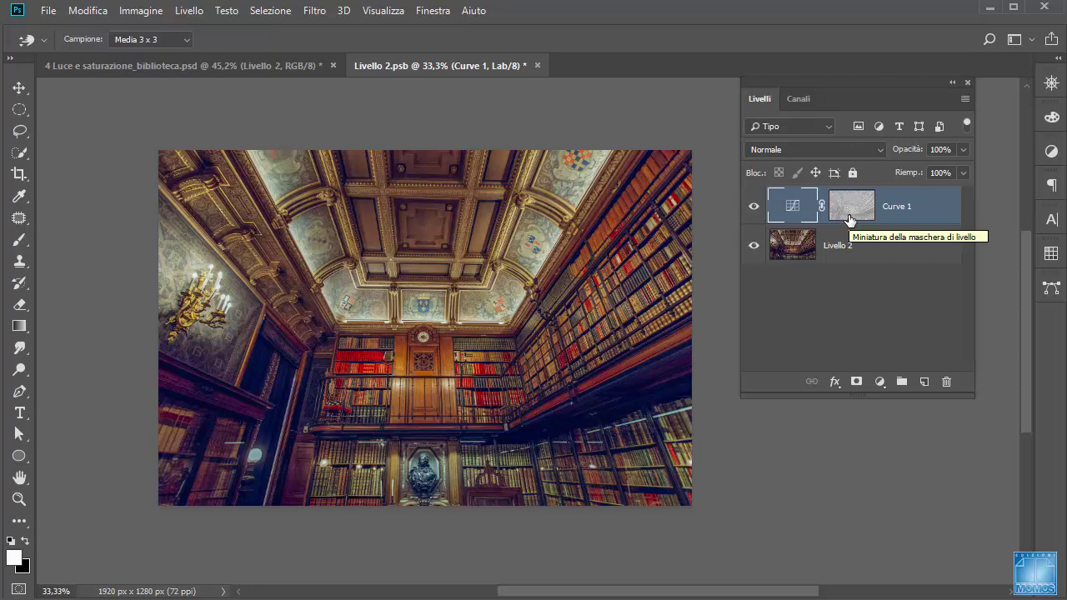
left_click(880, 382)
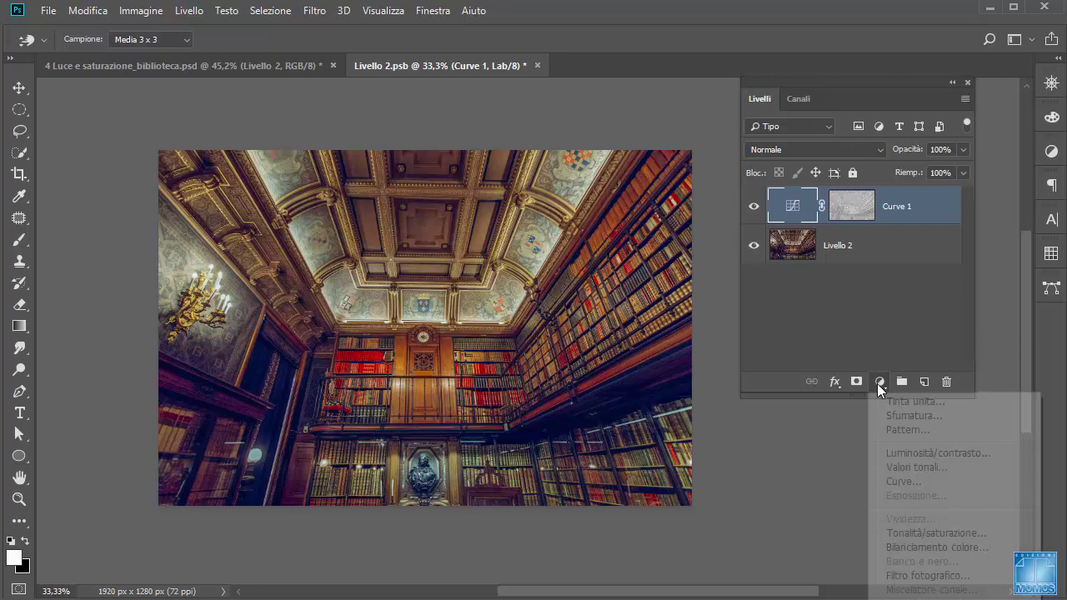
left_click(921, 488)
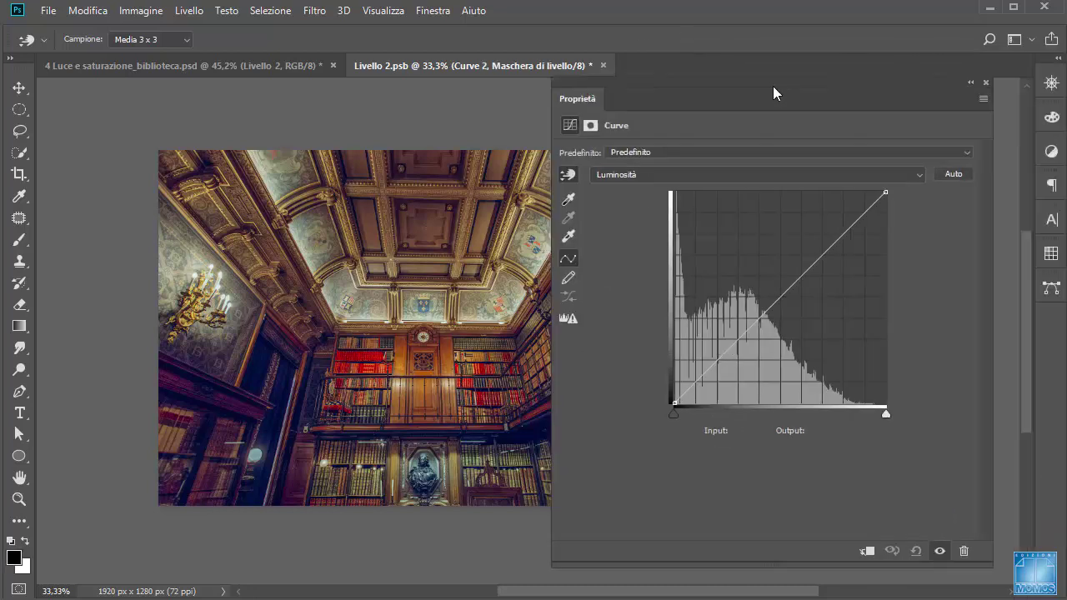
left_click_drag(903, 48, 745, 83)
left_click(962, 83)
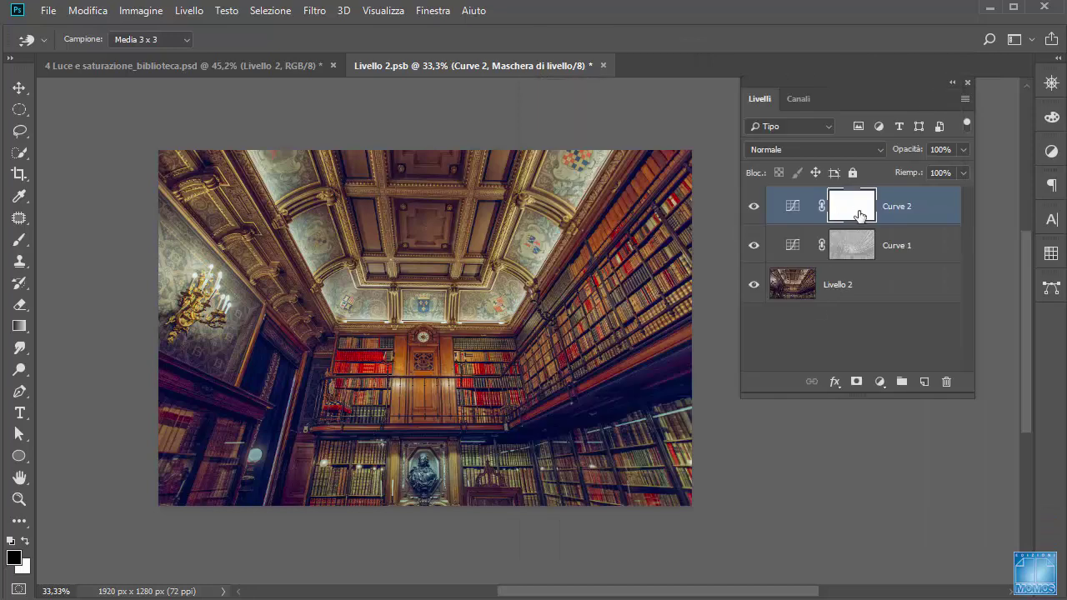
key("z")
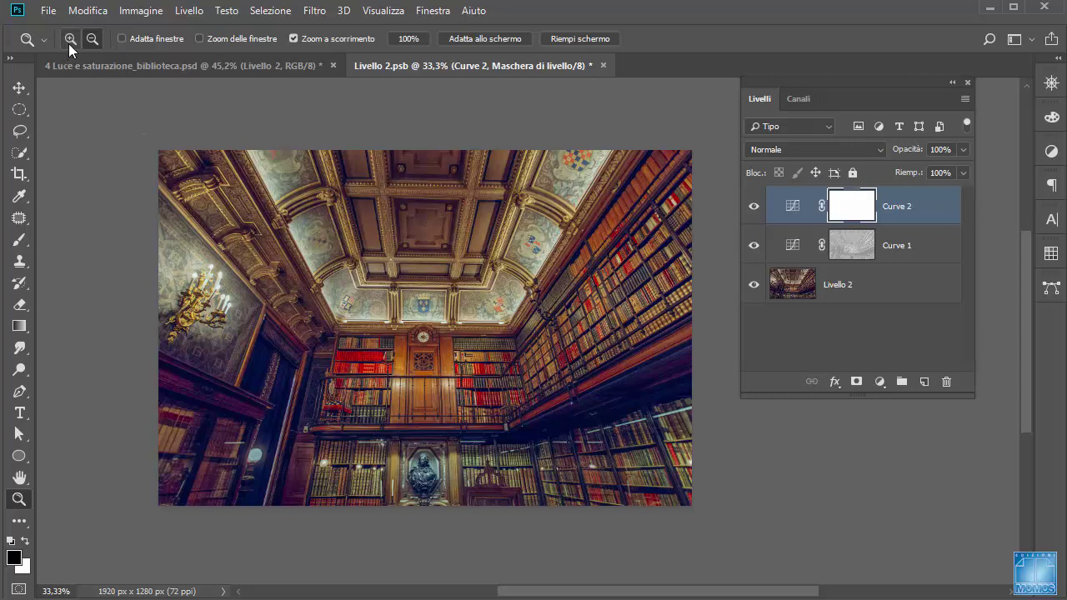
left_click(141, 10)
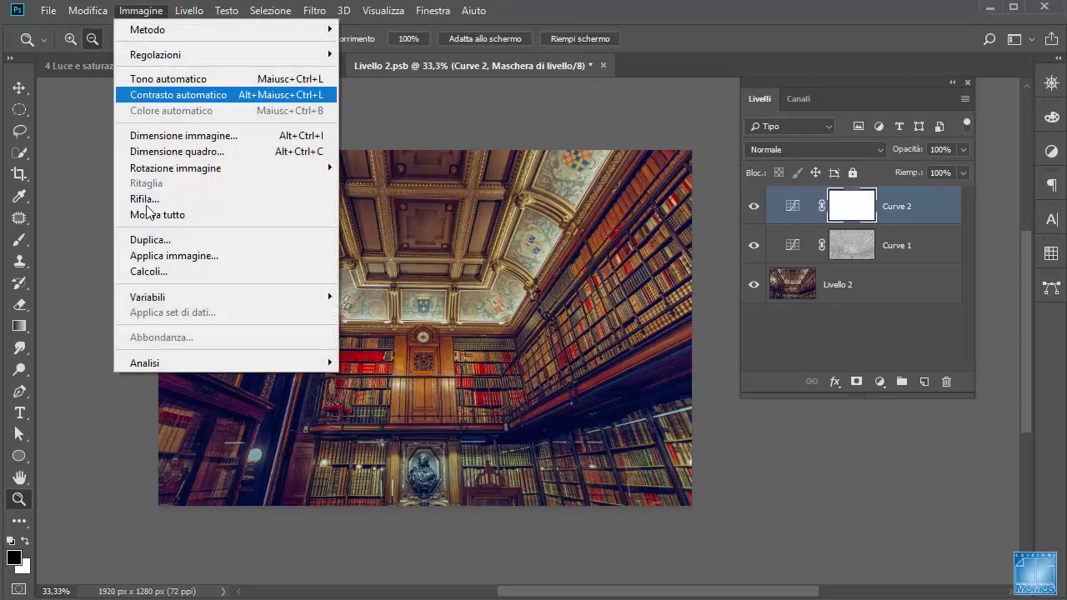
- Apply Image into Curve 2's mask with Luce intensa blending, then view the mask alone
left_click(148, 261)
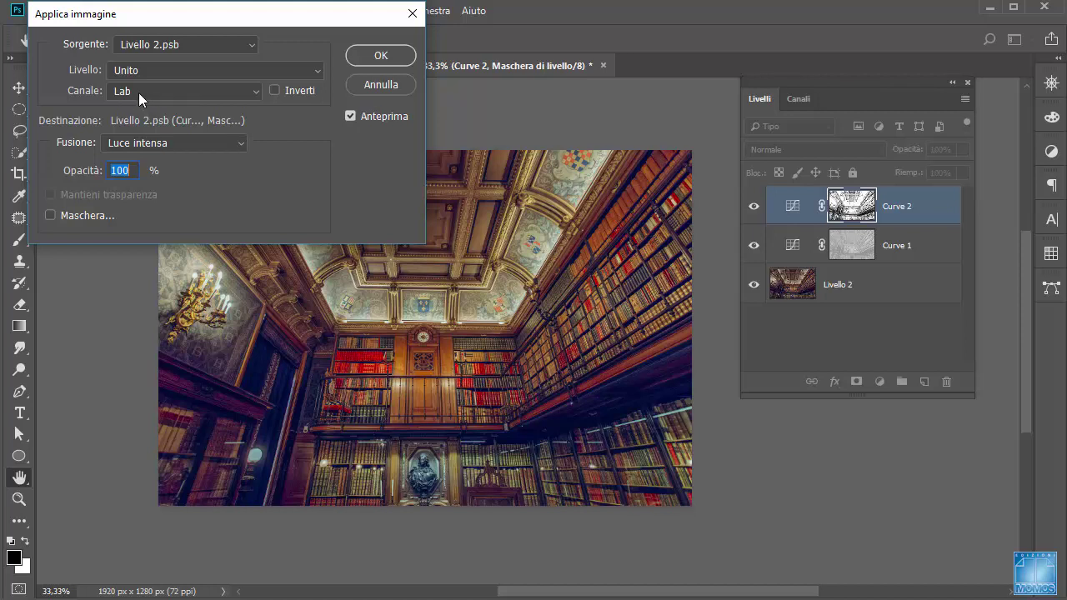
left_click(175, 143)
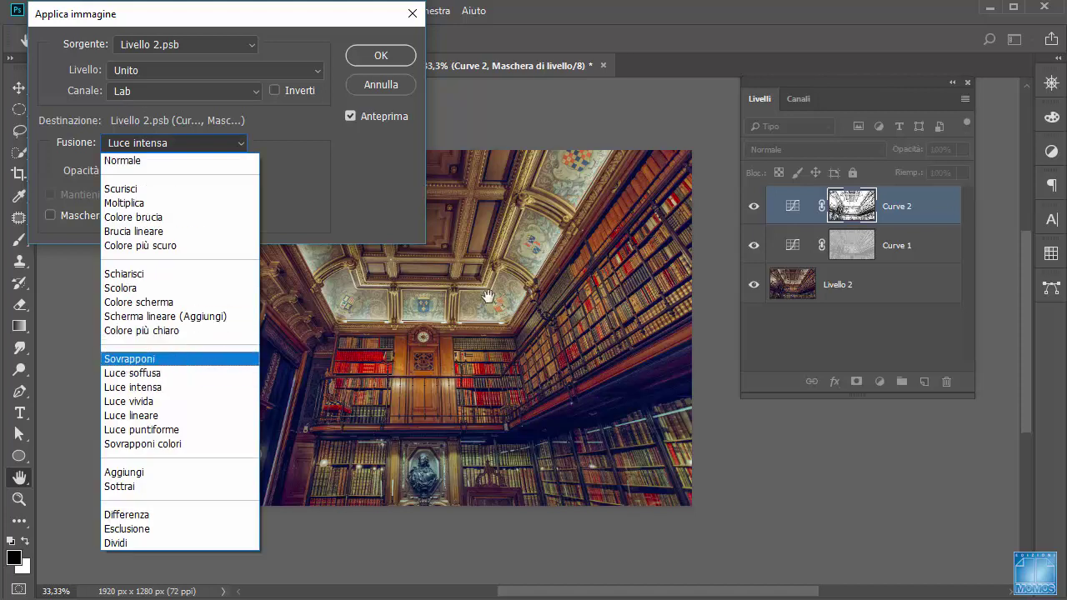
left_click(187, 365)
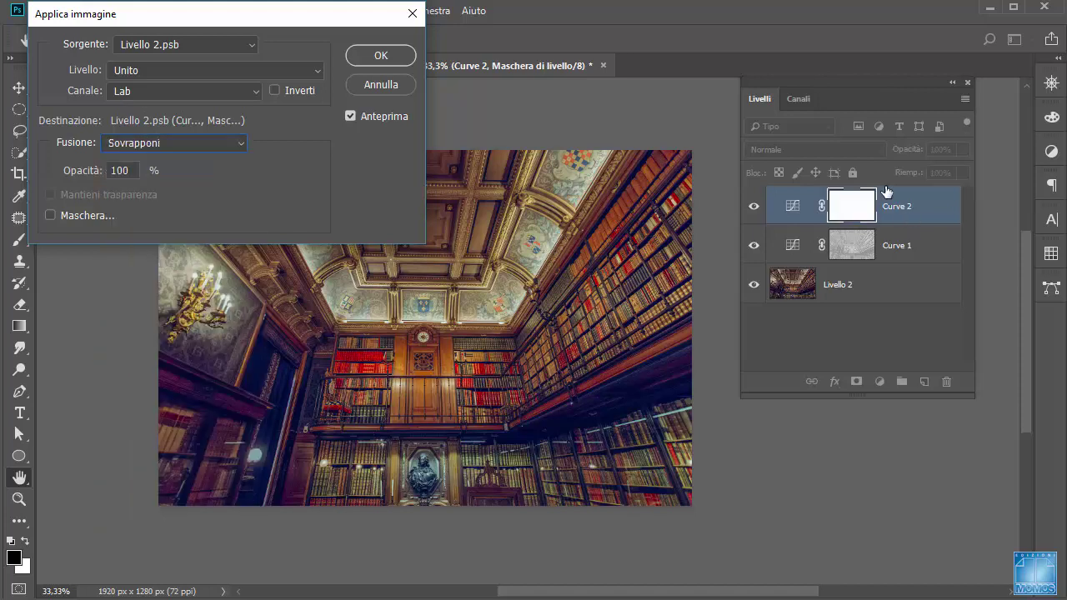
left_click(153, 143)
left_click(159, 204)
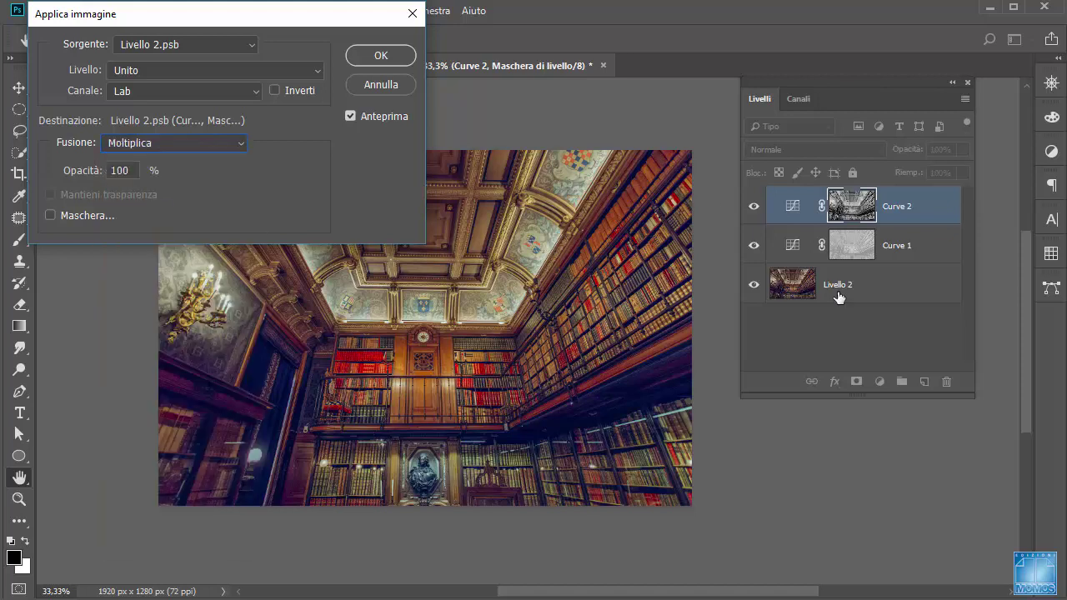
left_click(164, 143)
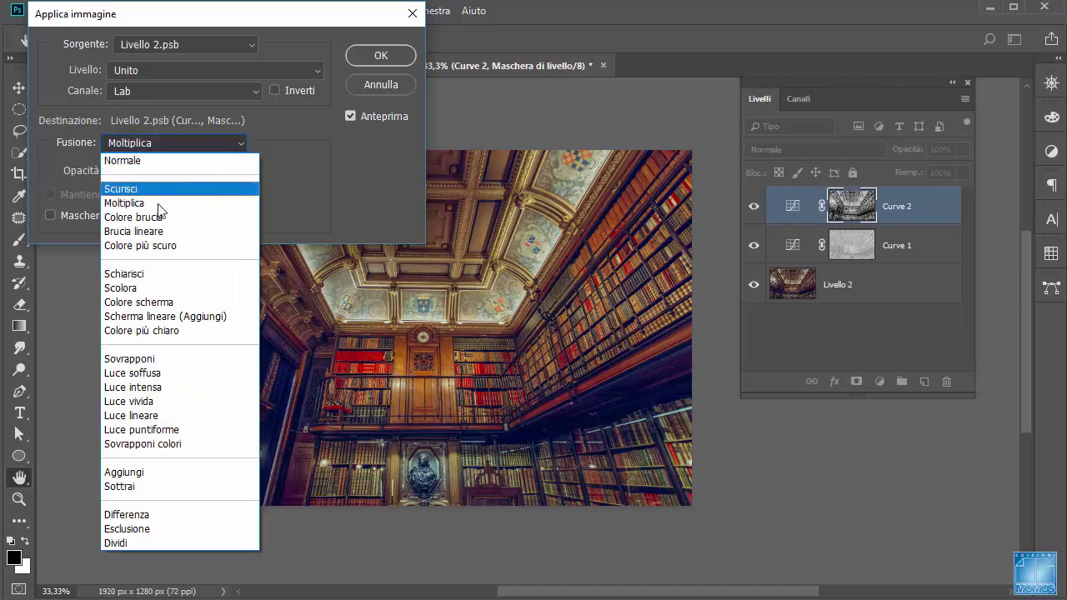
left_click(138, 392)
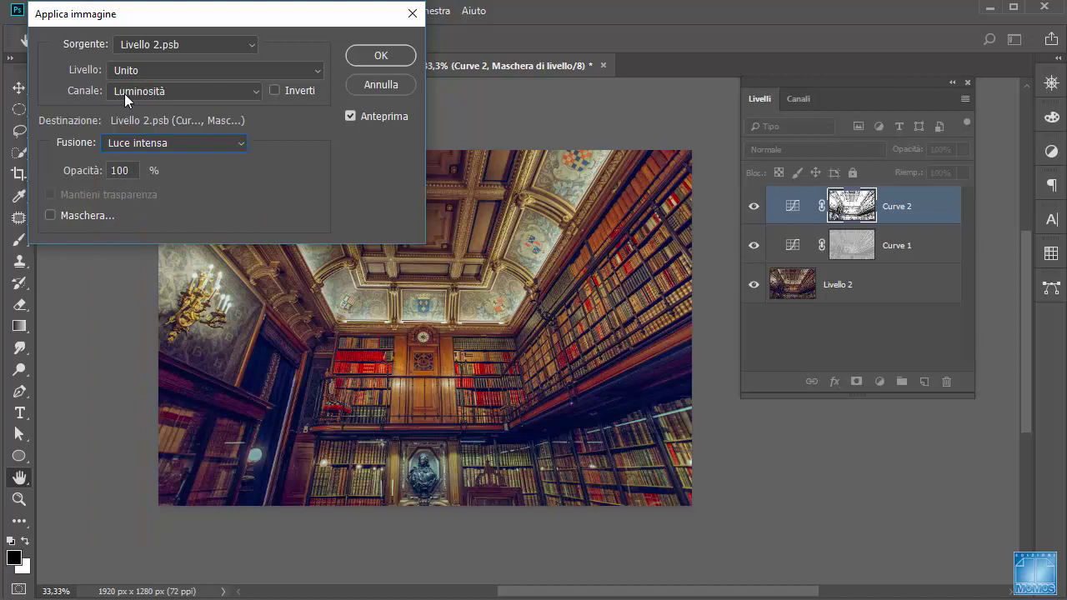
left_click(125, 93)
left_click(134, 105)
left_click(395, 55)
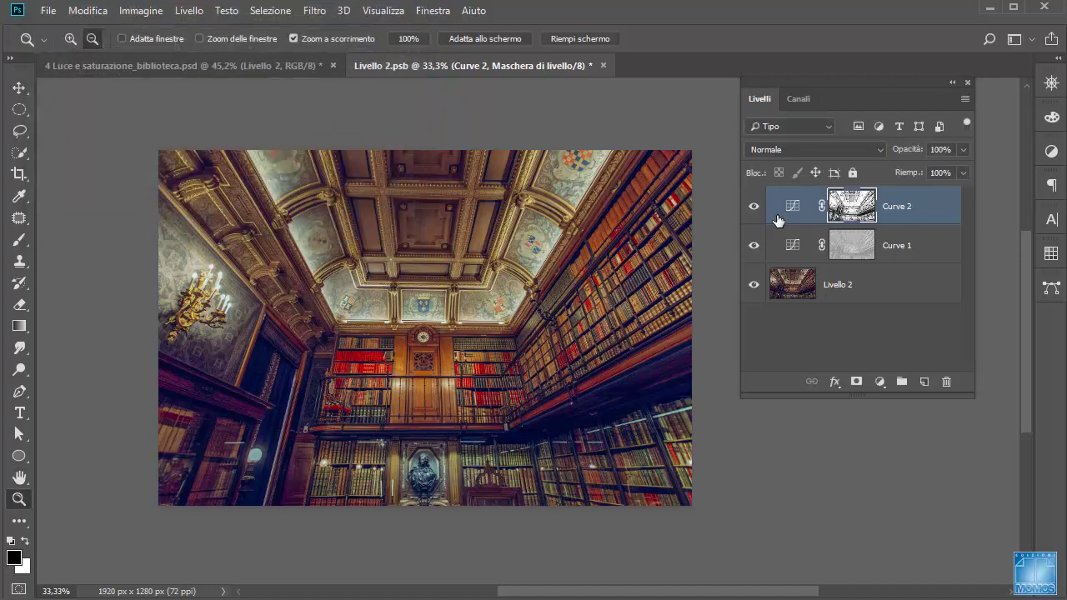
left_click(859, 206, "alt")
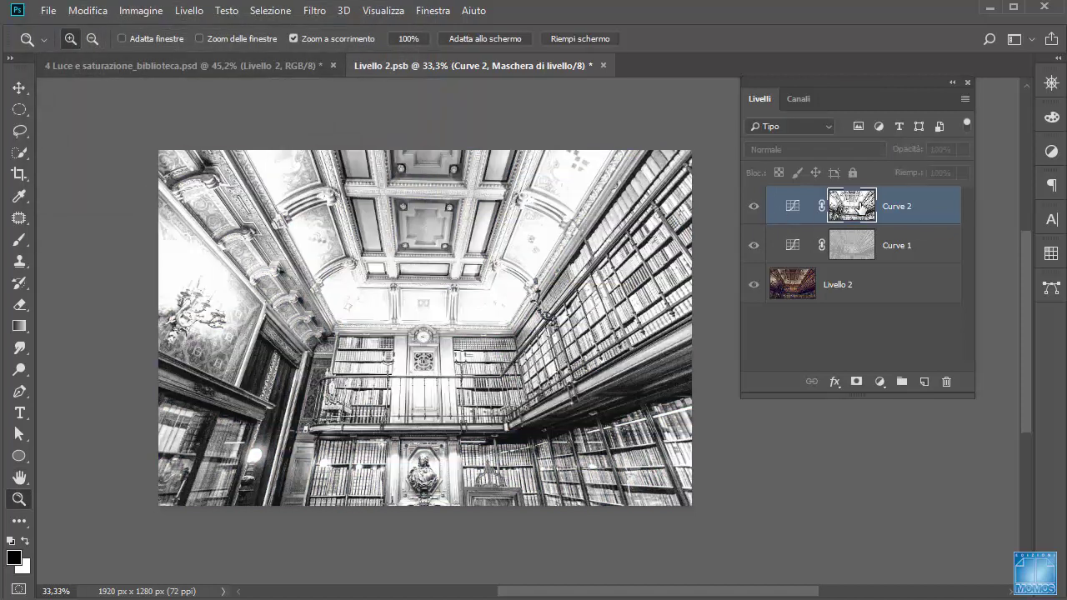
- Lift Curve 2's Luminosità curve from input 25 to output 31 to brighten the shadows
key("alt")
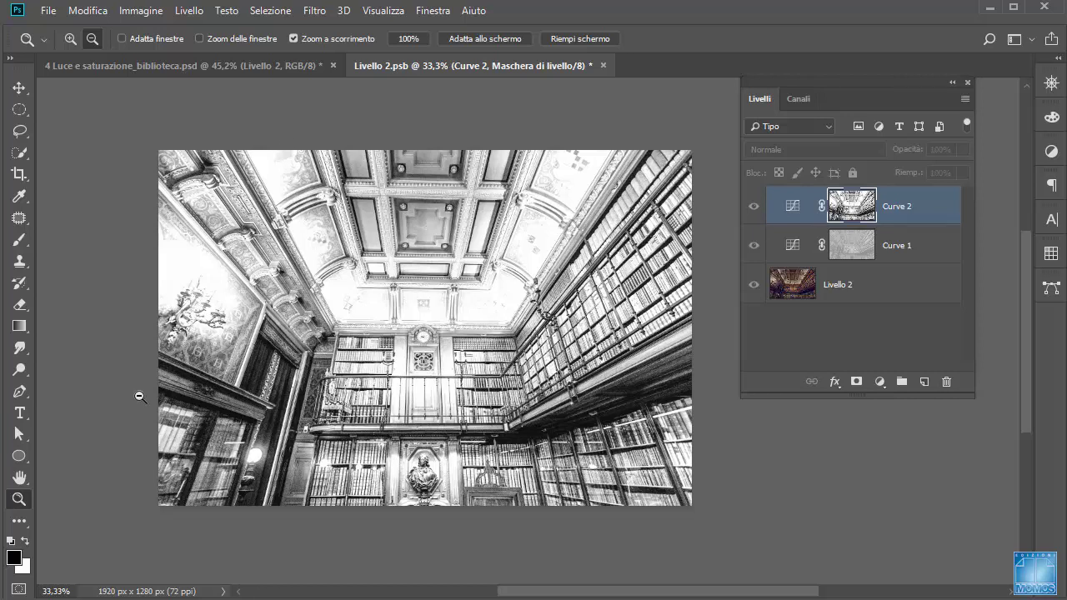
left_click(793, 209)
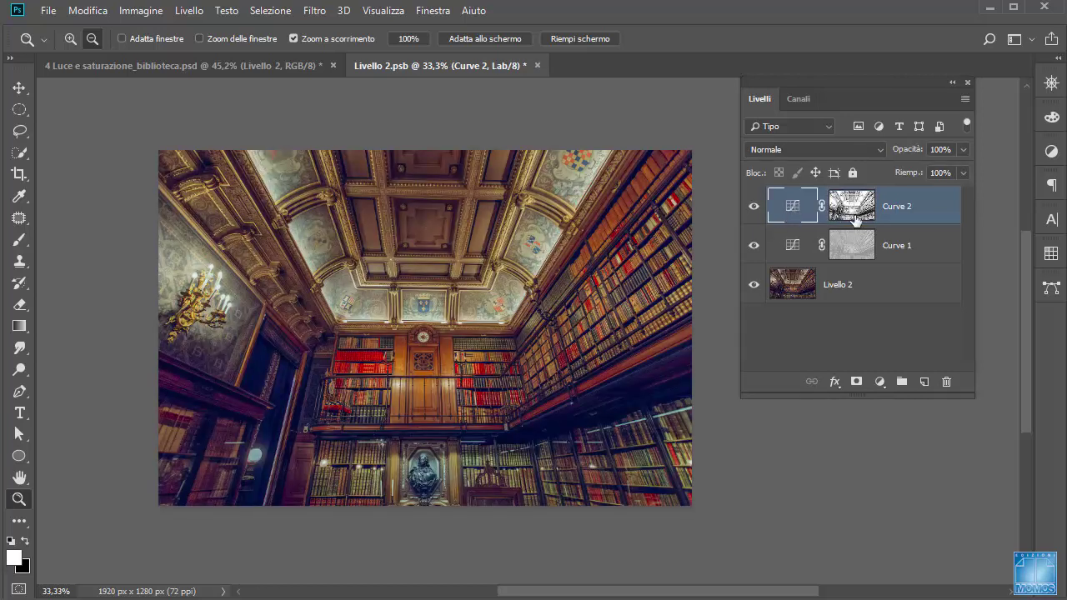
double_click(798, 207)
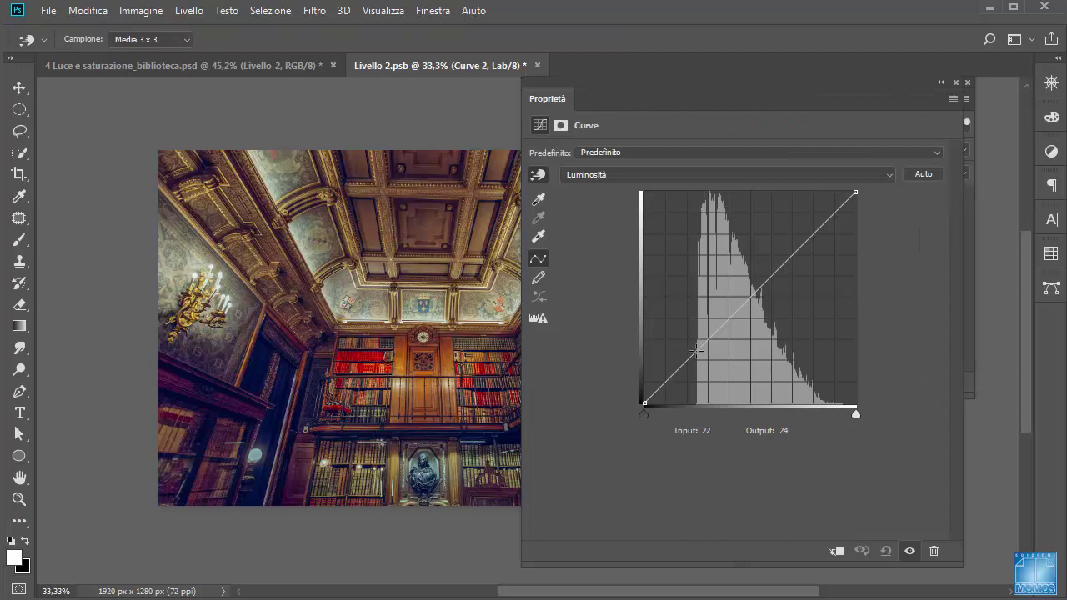
left_click_drag(696, 351, 696, 344)
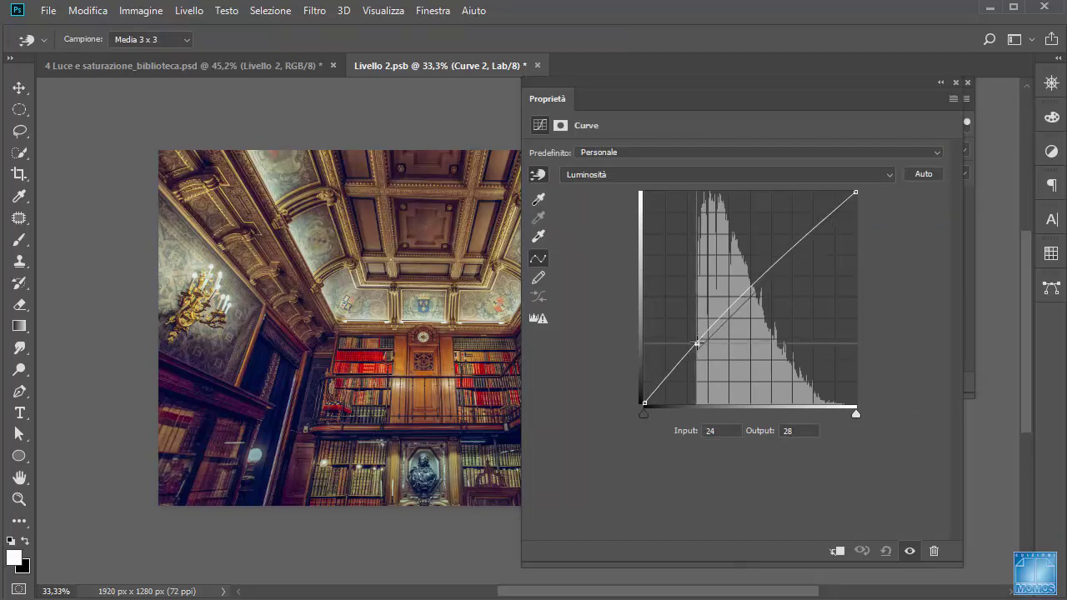
left_click_drag(697, 343, 698, 337)
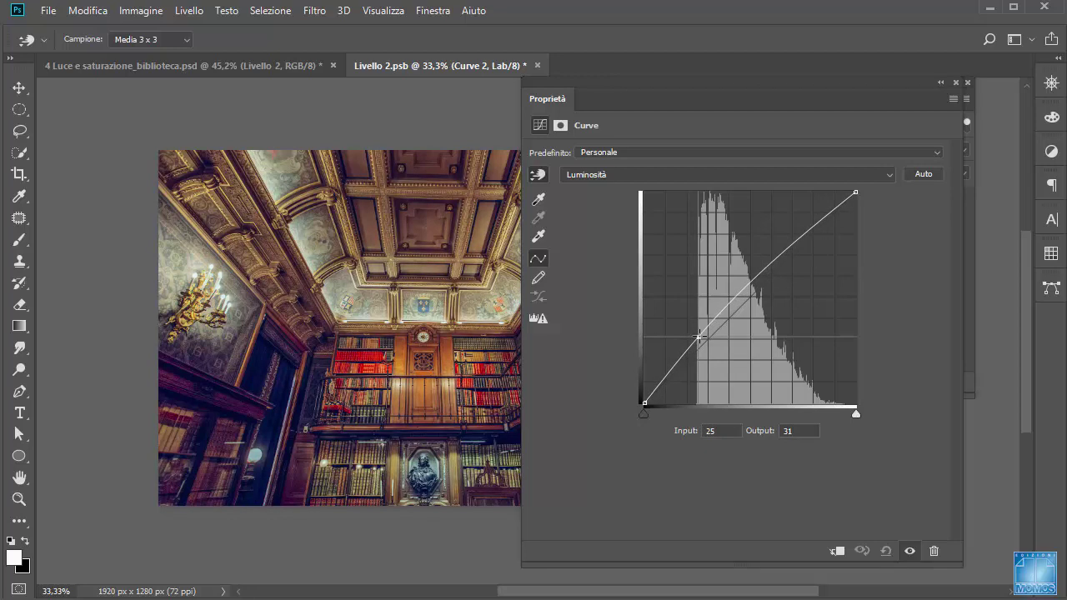
left_click(957, 82)
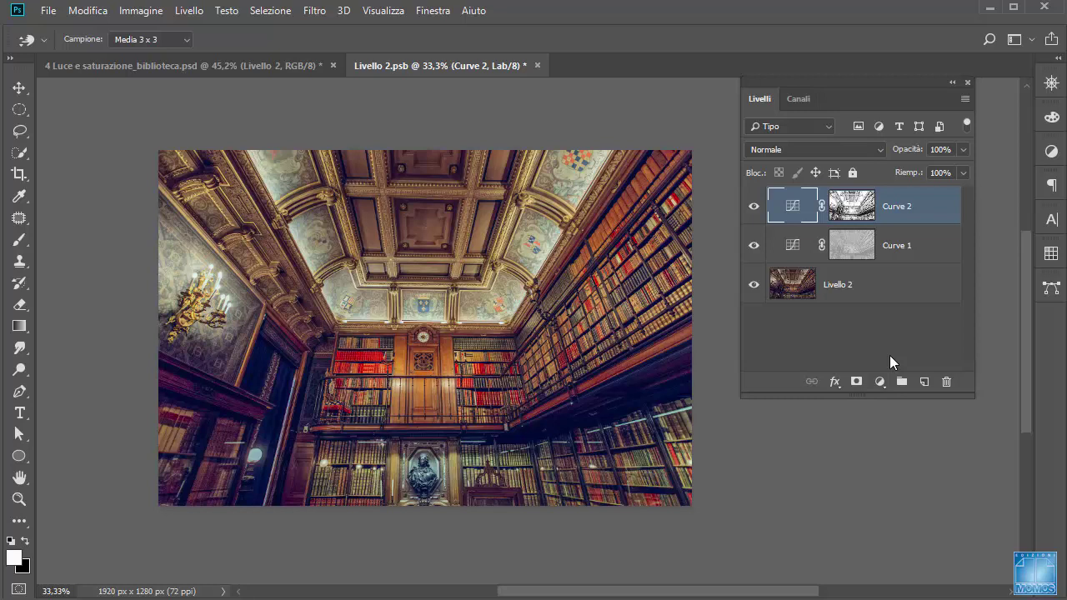
- Merge all visible layers into a new Livello 3 and convert it to a smart object
key("ctrl+shift+alt+e")
key("z")
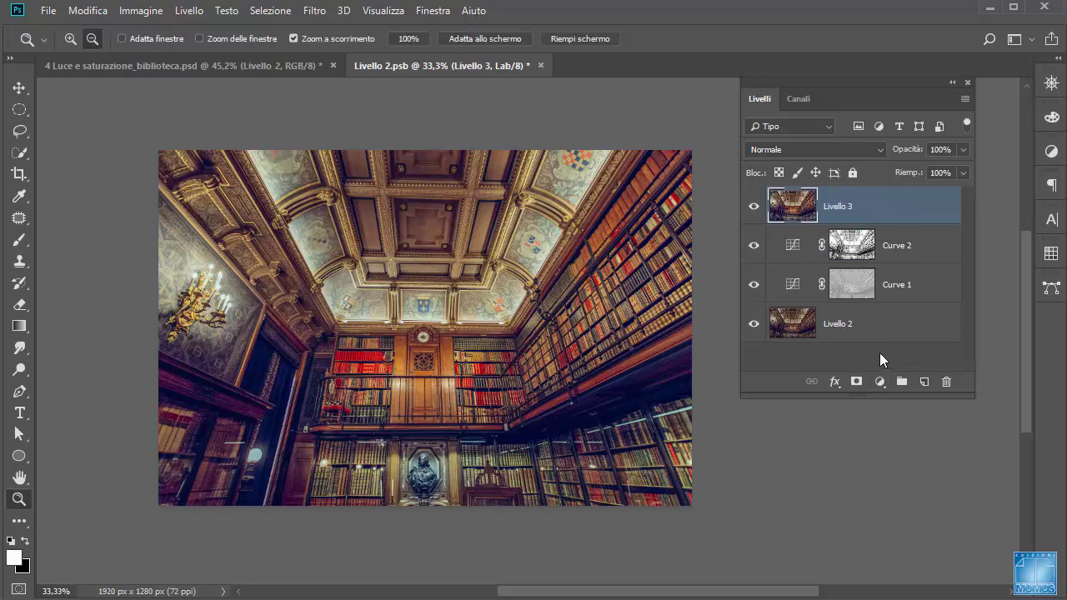
right_click(828, 211)
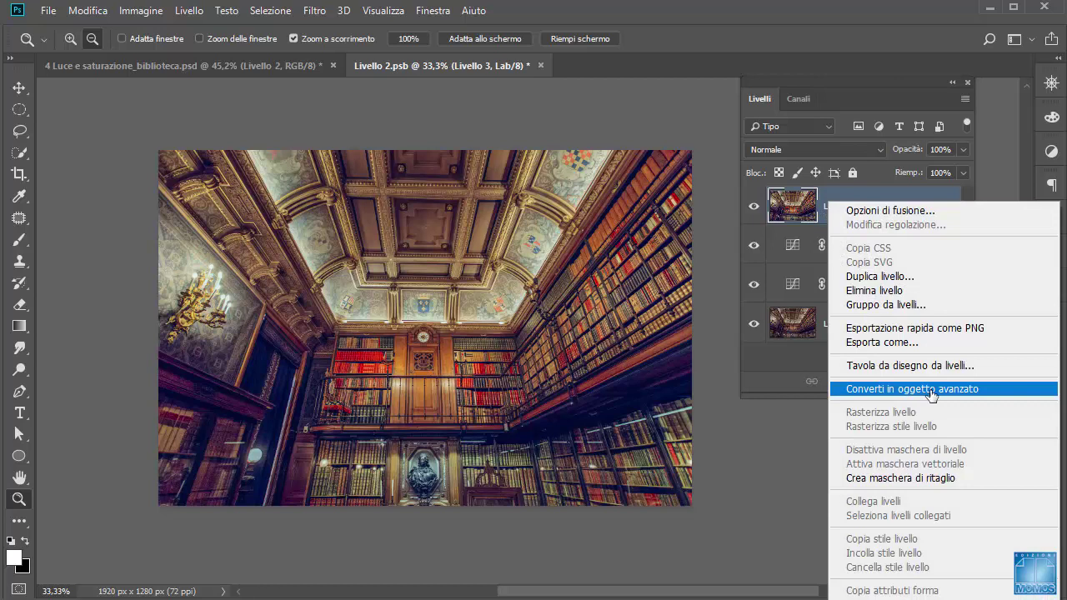
left_click(928, 390)
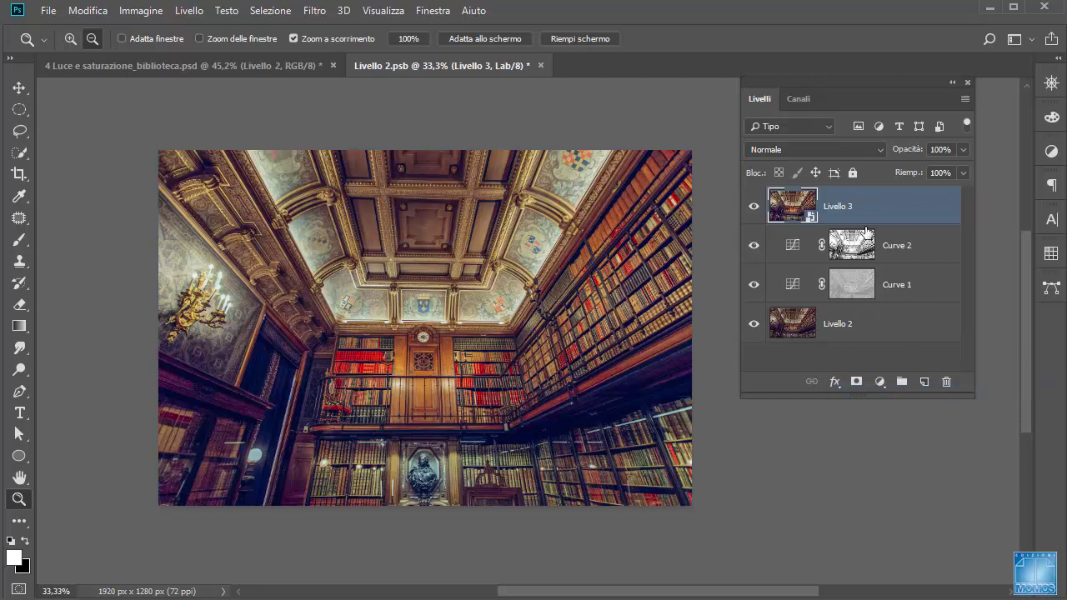
- Apply a 5-pixel Controllo sfocatura blur blended in Luce soffusa at 50% opacity
left_click(313, 11)
mouse_move(335, 326)
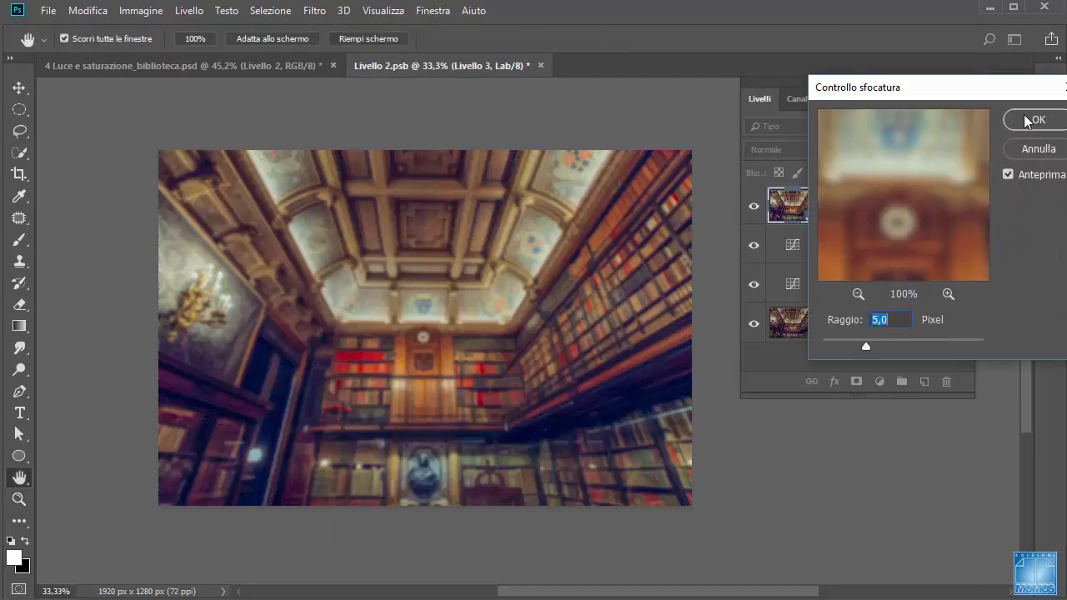
left_click(1027, 121)
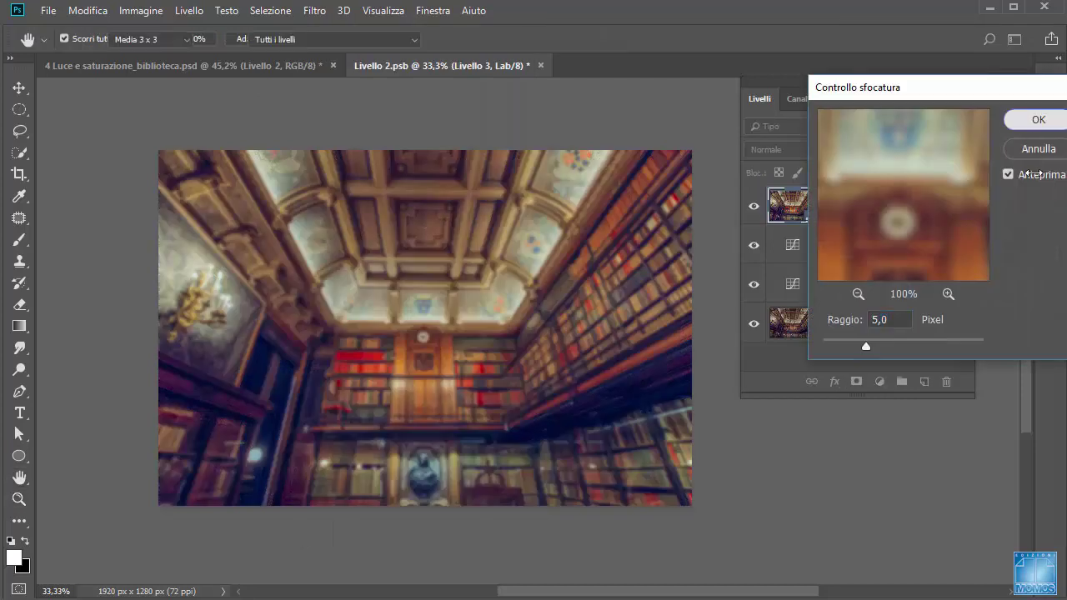
double_click(947, 271)
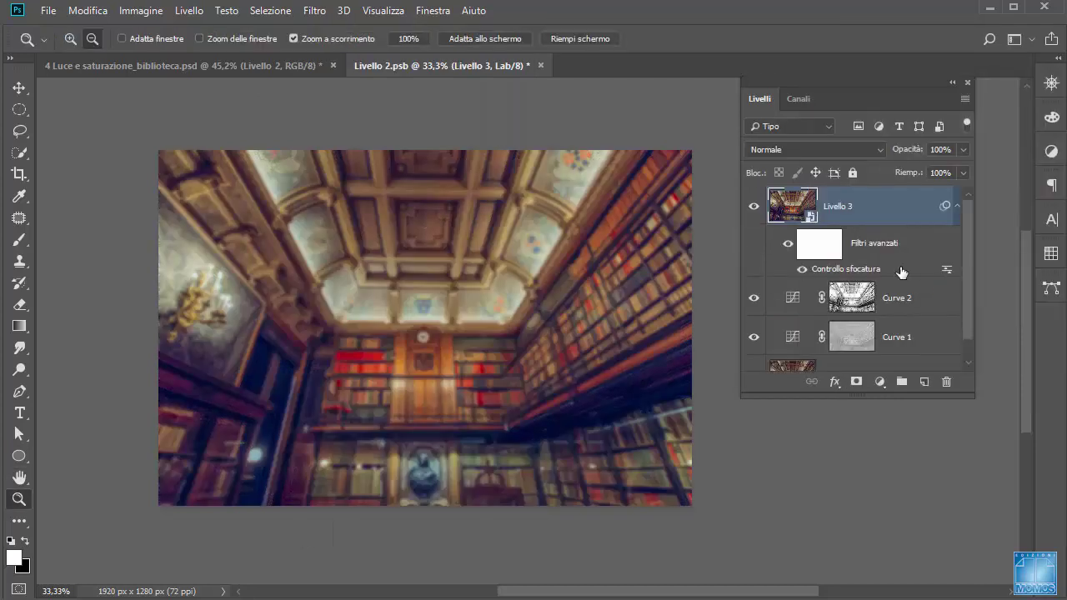
left_click(318, 181)
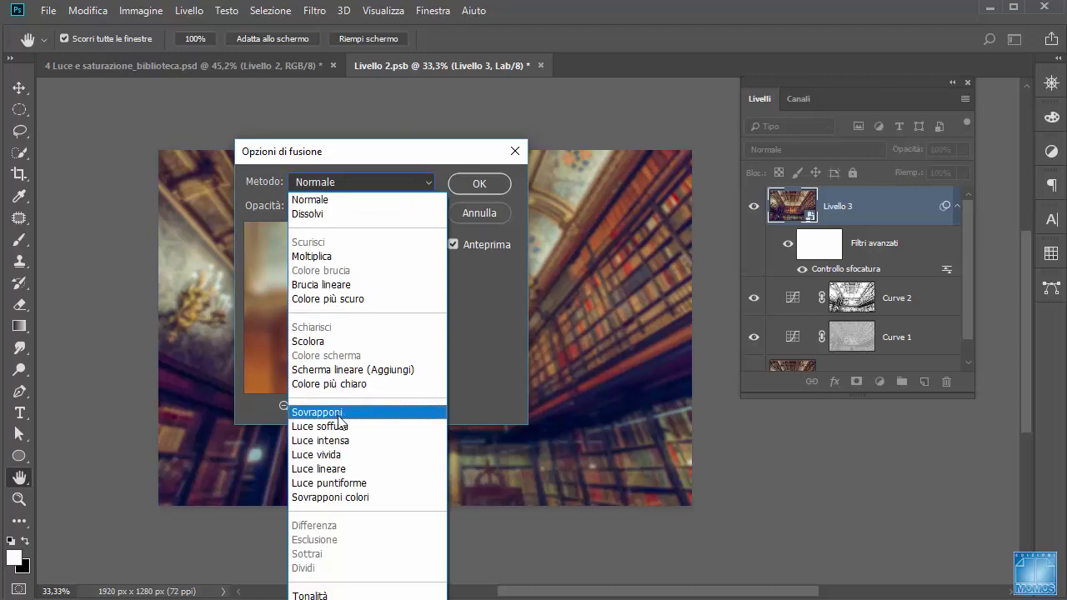
left_click(333, 426)
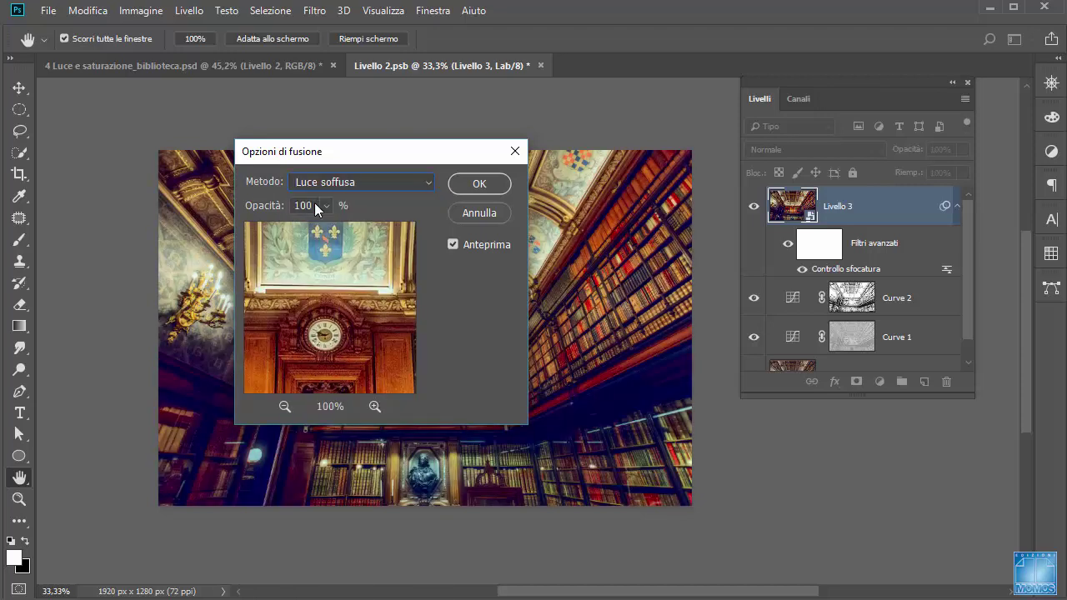
double_click(288, 209)
type("50")
left_click(511, 186)
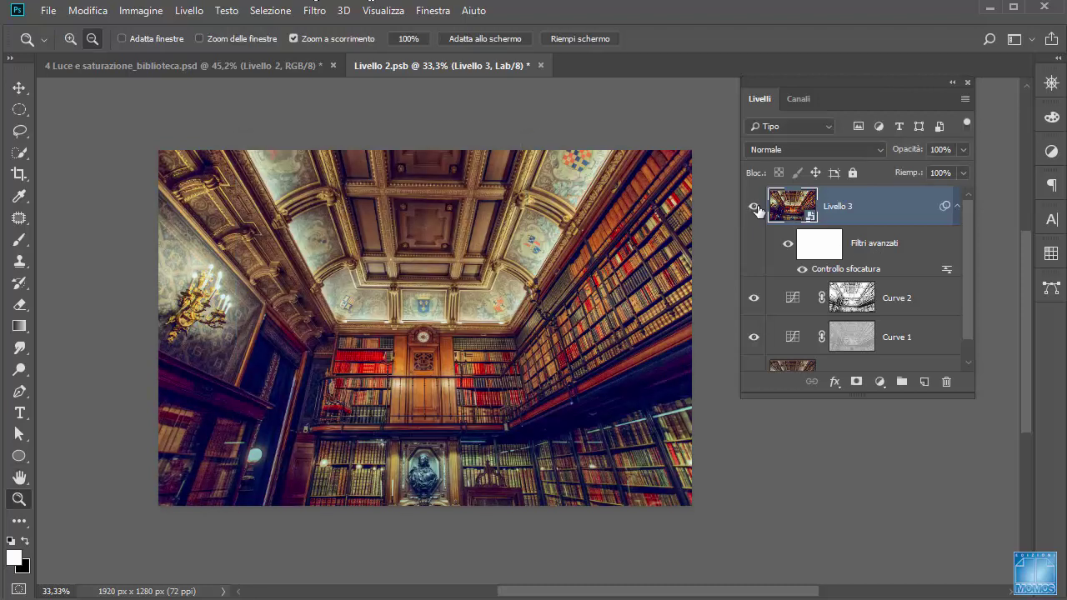
left_click(315, 12)
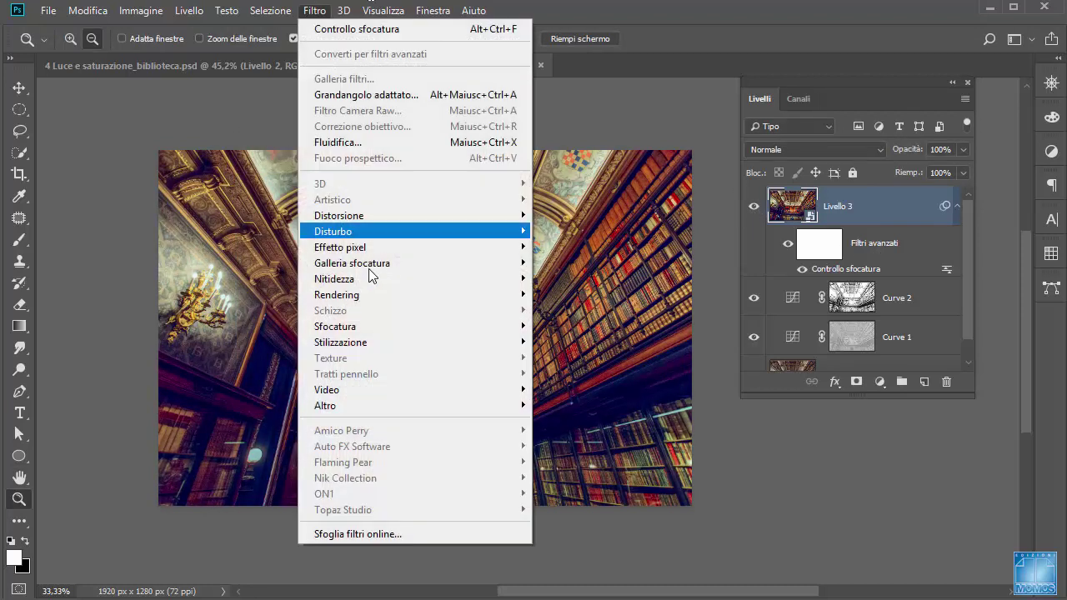
mouse_move(415, 405)
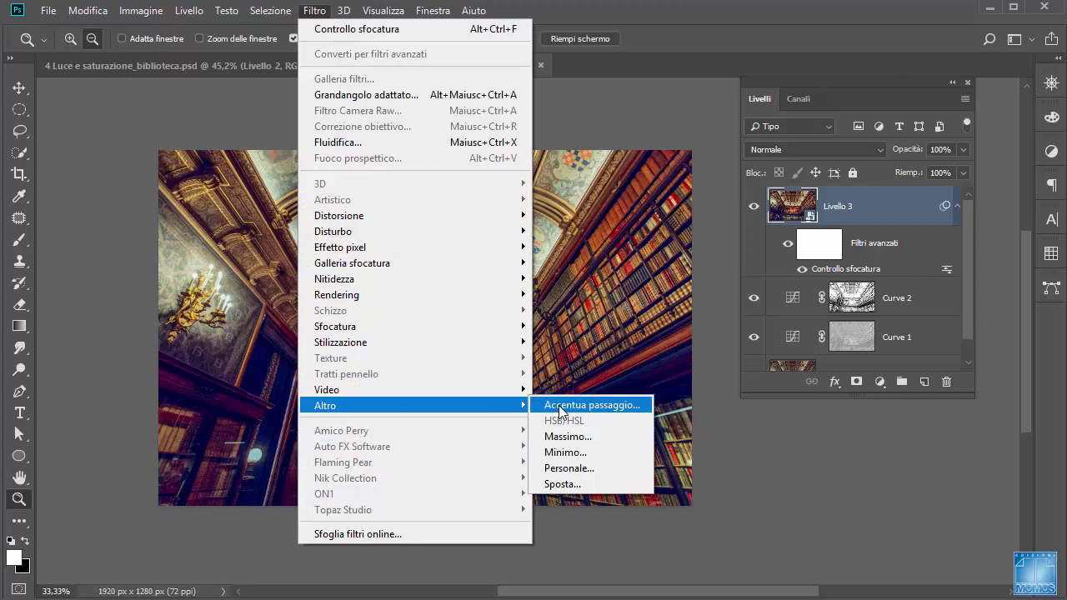
- Add a 1-pixel Accentua passaggio smart filter blended in Sovrapponi mode
left_click(564, 408)
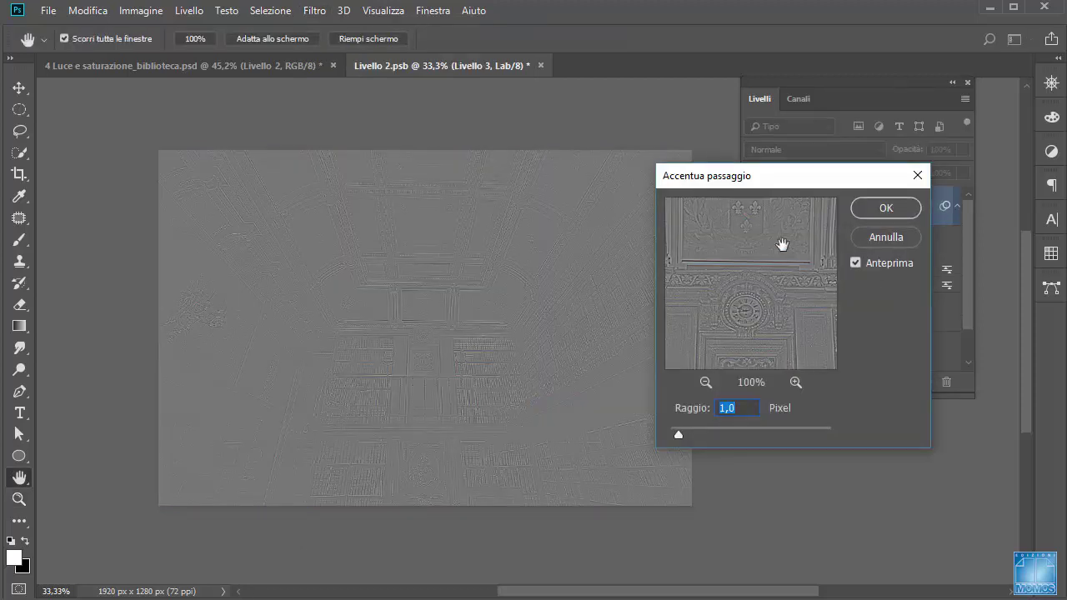
left_click(884, 207)
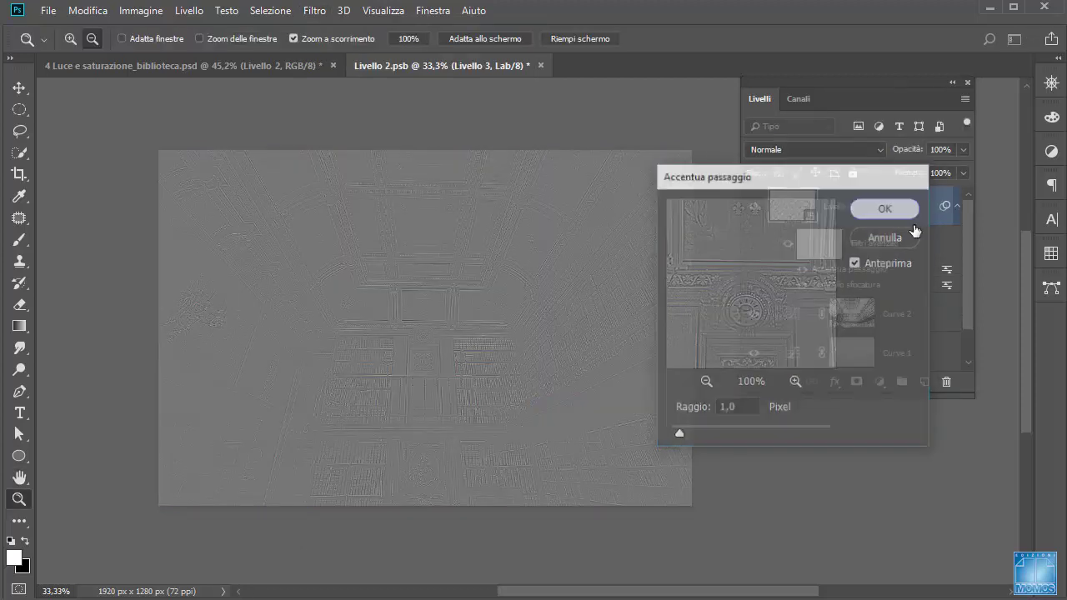
double_click(945, 269)
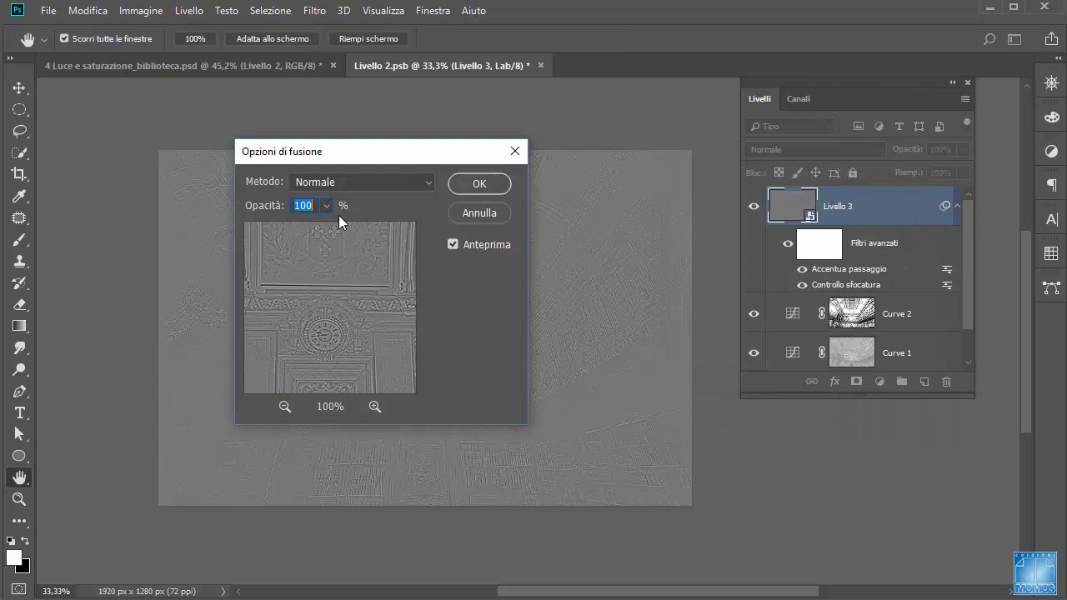
left_click(342, 182)
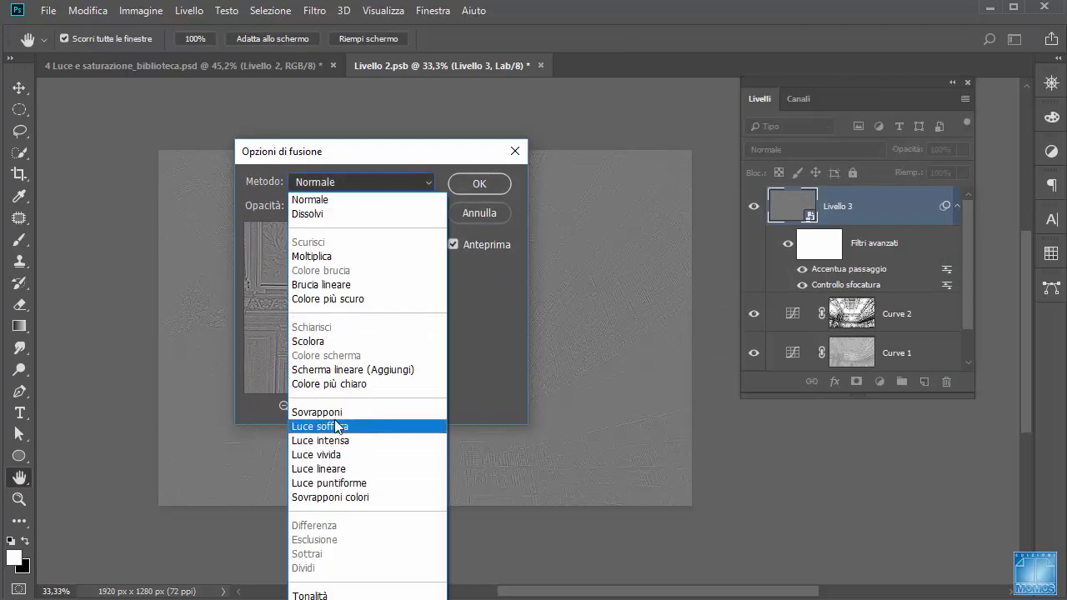
left_click(336, 412)
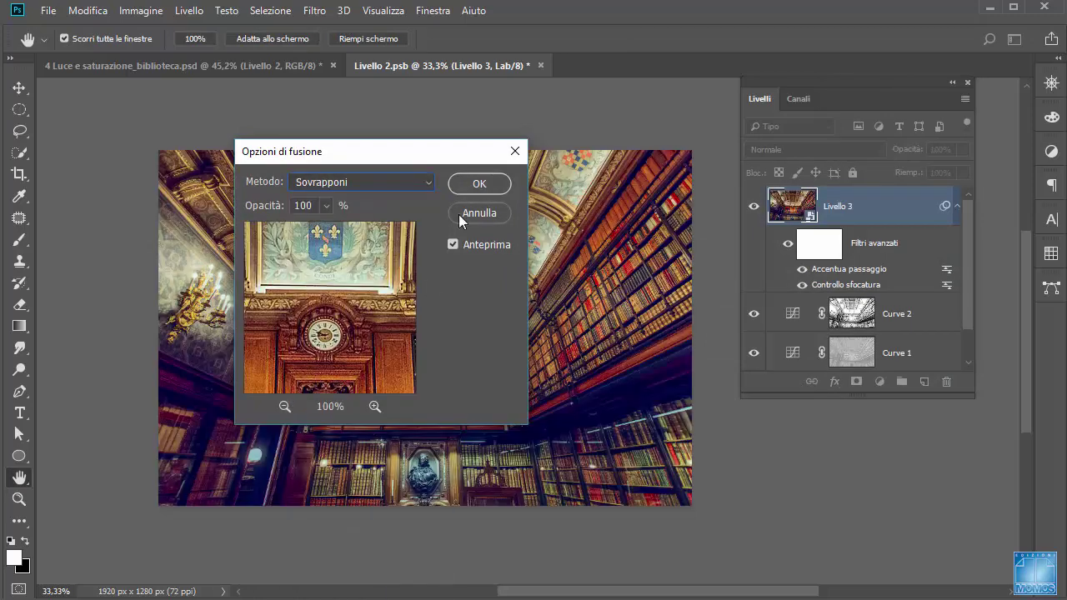
left_click(468, 186)
- Toggle Livello 3 to compare, then zoom to about 65% on the library's centre
key("z")
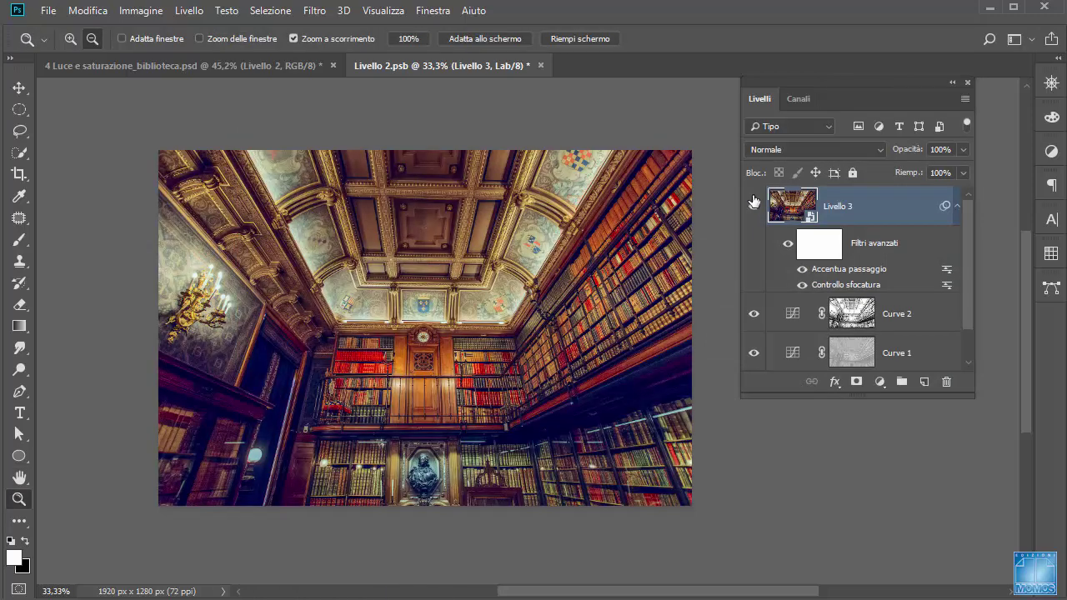
left_click(754, 206)
left_click_drag(271, 390, 219, 276)
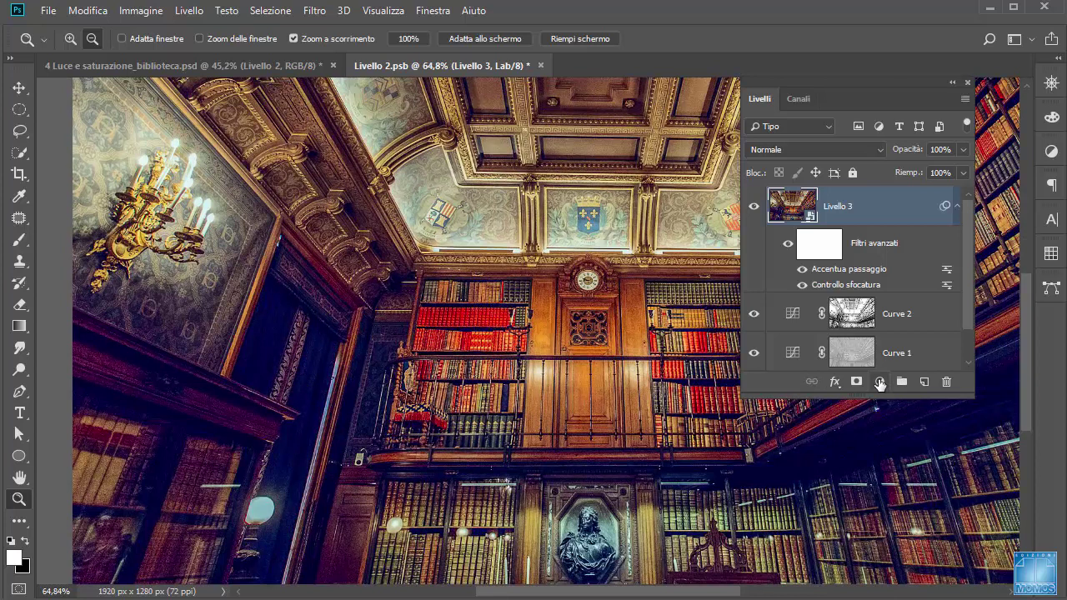
- Add a Tonalità/saturazione layer, trying magenta and blue desaturation, then resetting magentas to 0
left_click(880, 382)
left_click(943, 534)
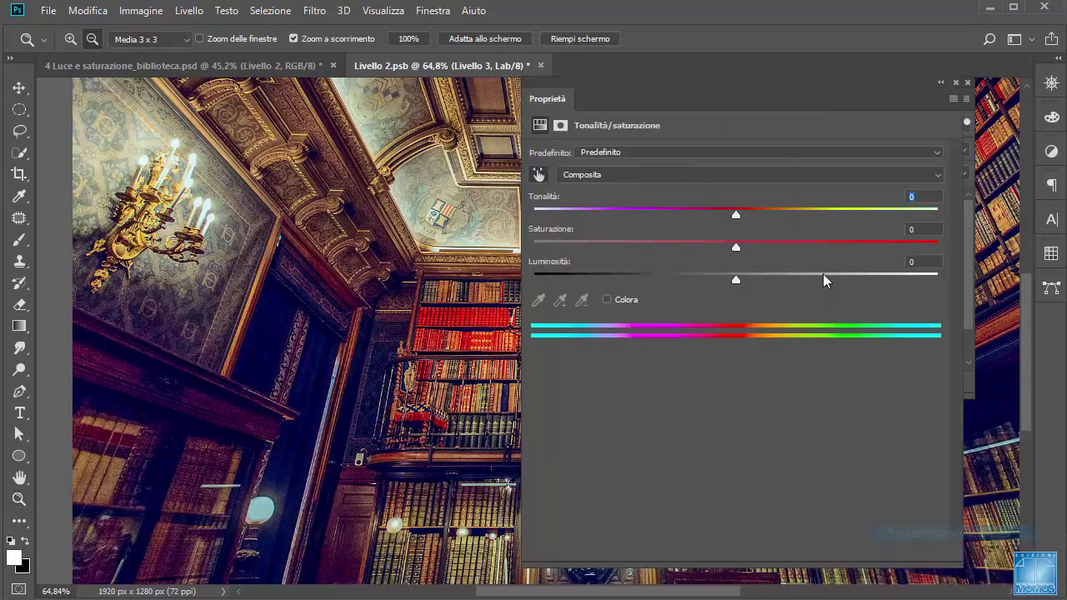
left_click(595, 180)
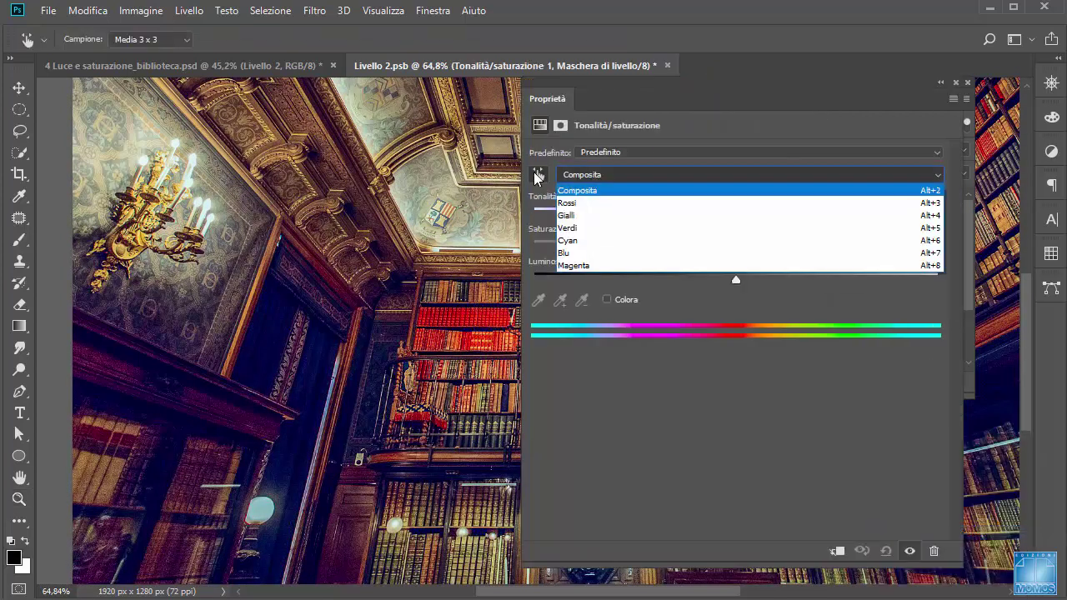
left_click(537, 175)
left_click_drag(236, 420, 198, 409)
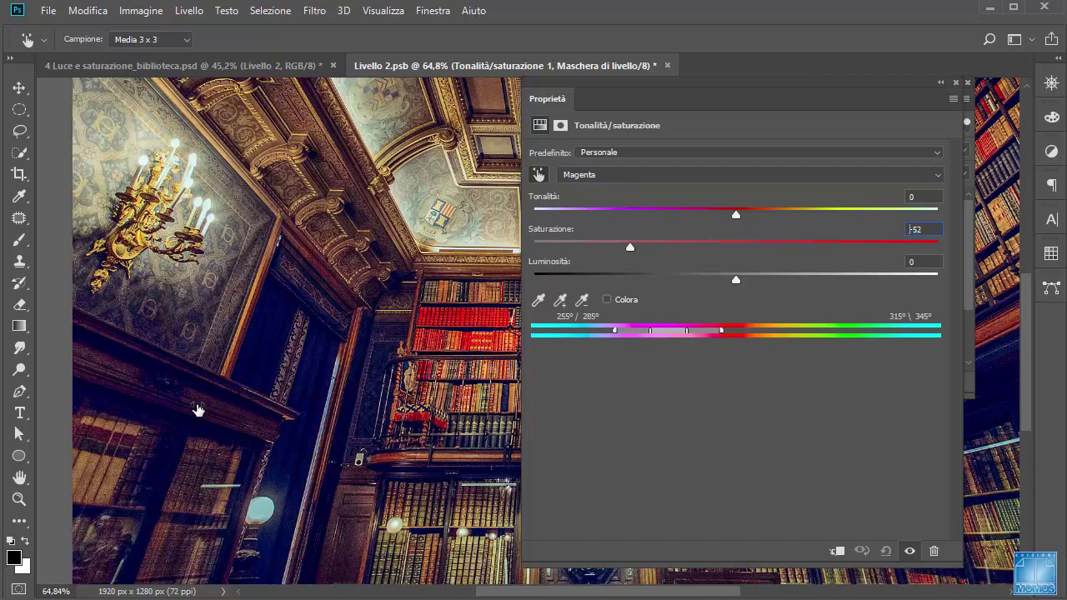
left_click(610, 177)
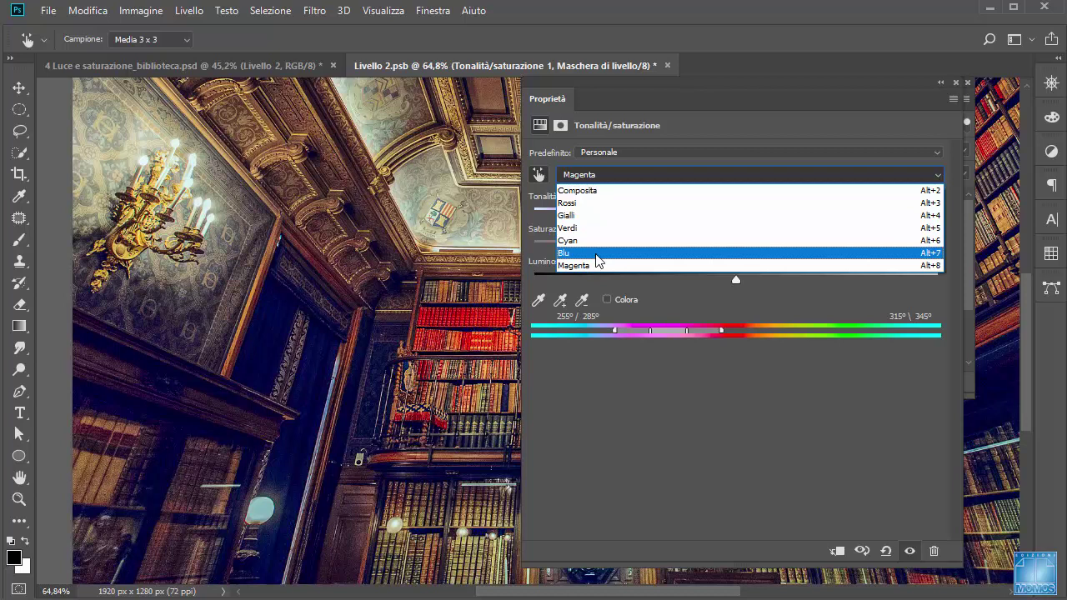
left_click(597, 253)
left_click_drag(736, 247, 636, 251)
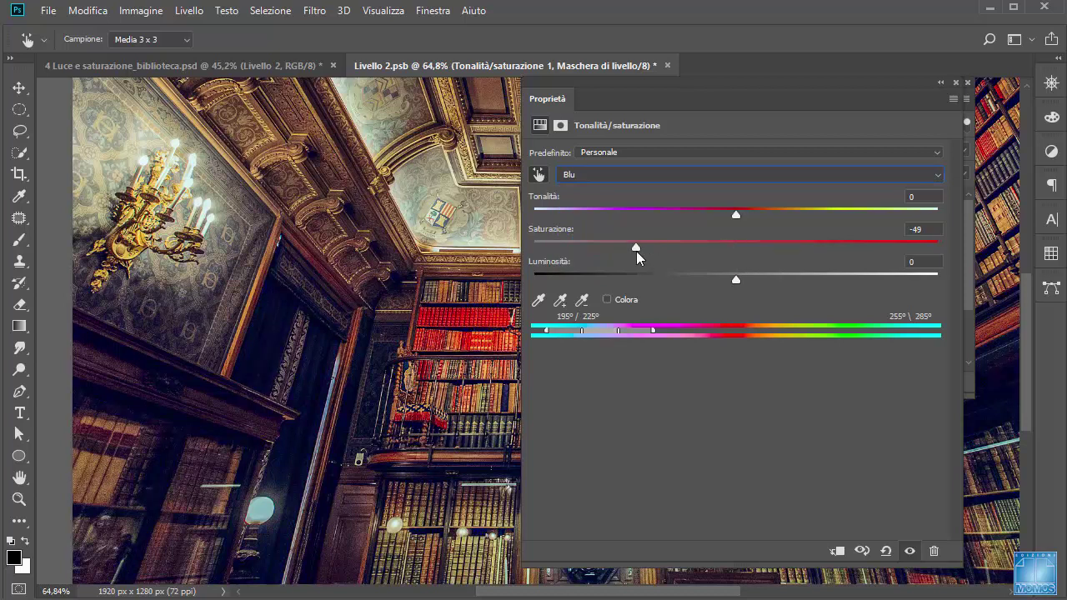
left_click(604, 176)
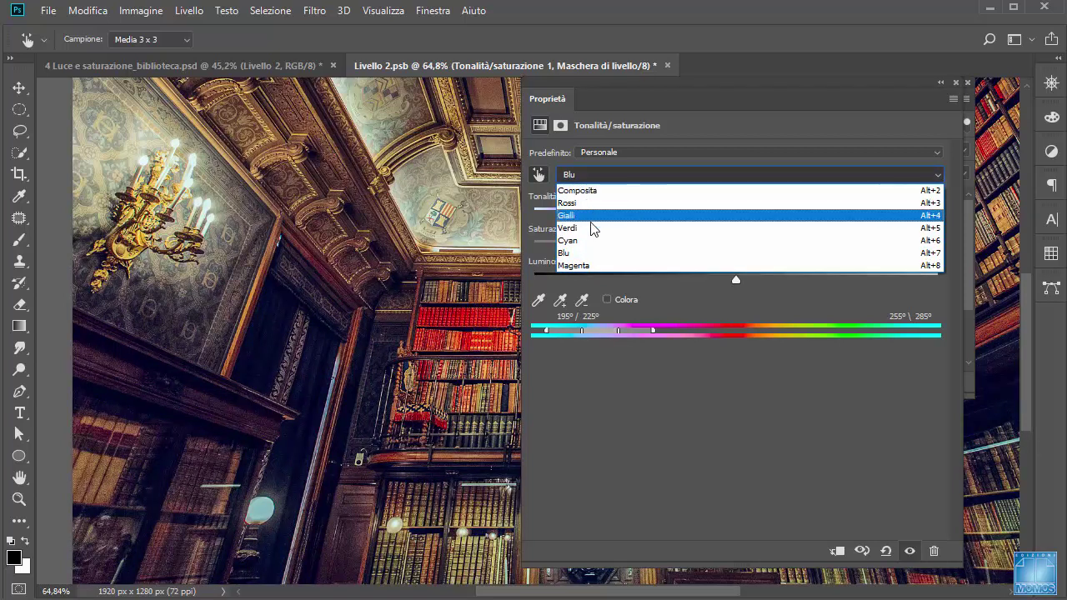
left_click(588, 265)
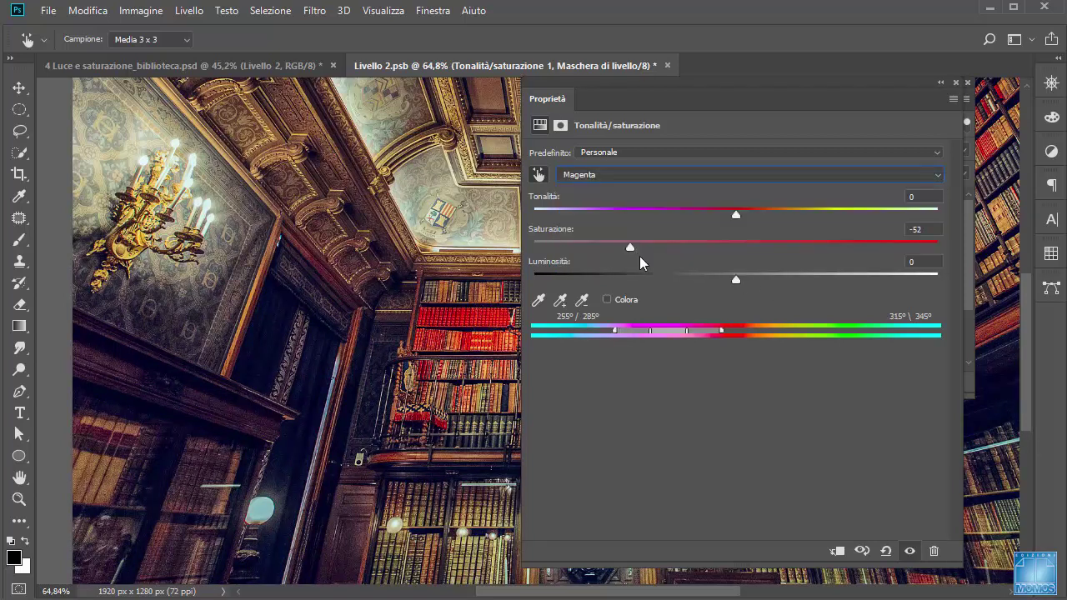
left_click_drag(631, 249, 735, 249)
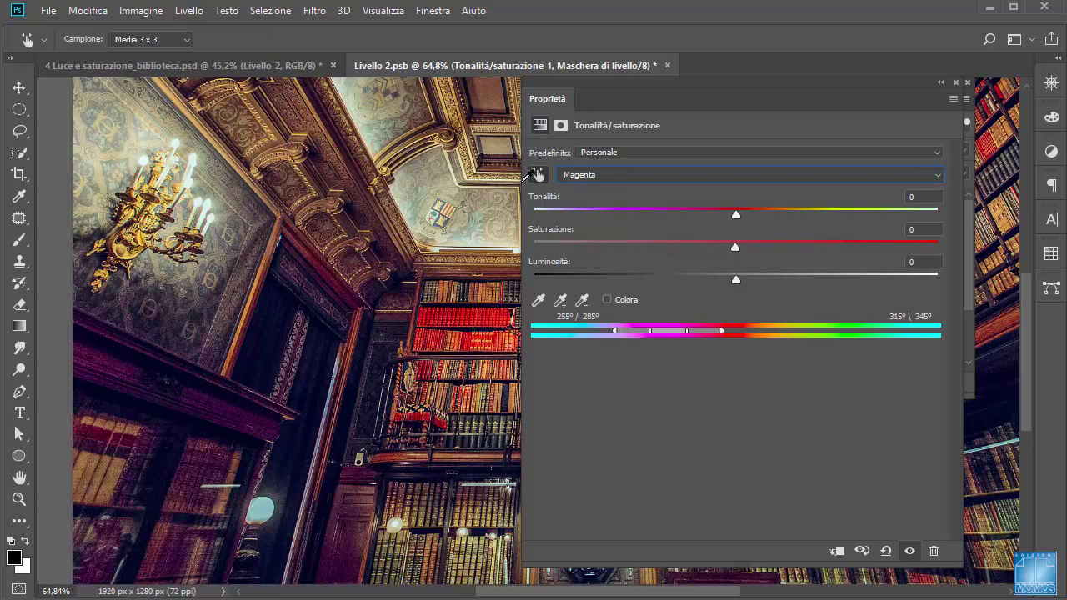
- Set the Blu saturation to about -48 and close the Livello 2 smart-object document
left_click(609, 177)
left_click(594, 254)
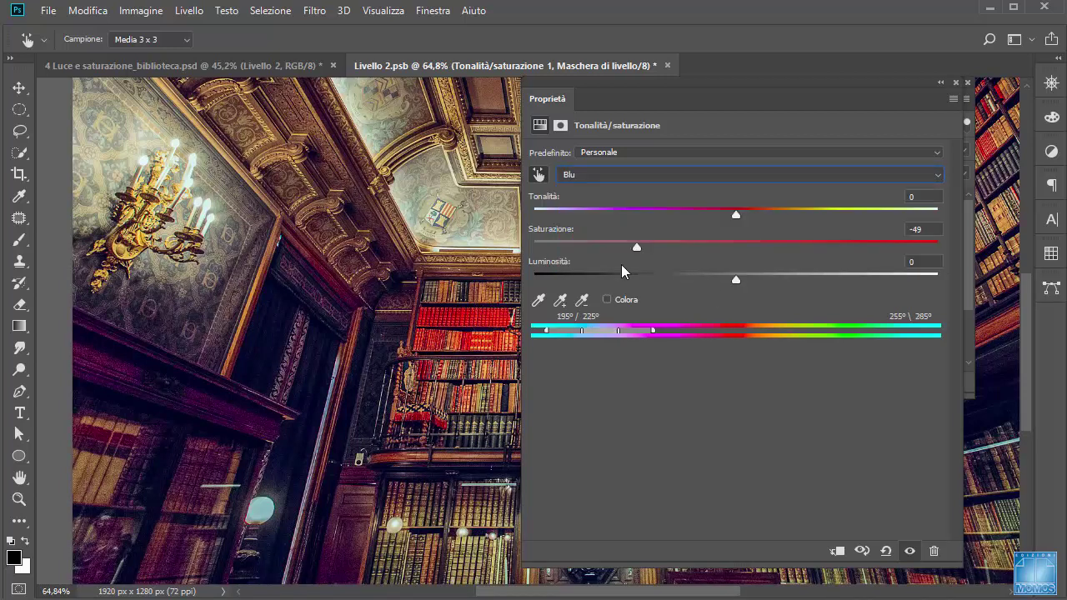
mouse_move(636, 250)
left_mouse_down()
mouse_move(539, 254)
mouse_move(576, 250)
left_mouse_up()
mouse_move(175, 381)
left_mouse_down()
mouse_move(126, 375)
mouse_move(171, 376)
left_mouse_up()
left_click(957, 84)
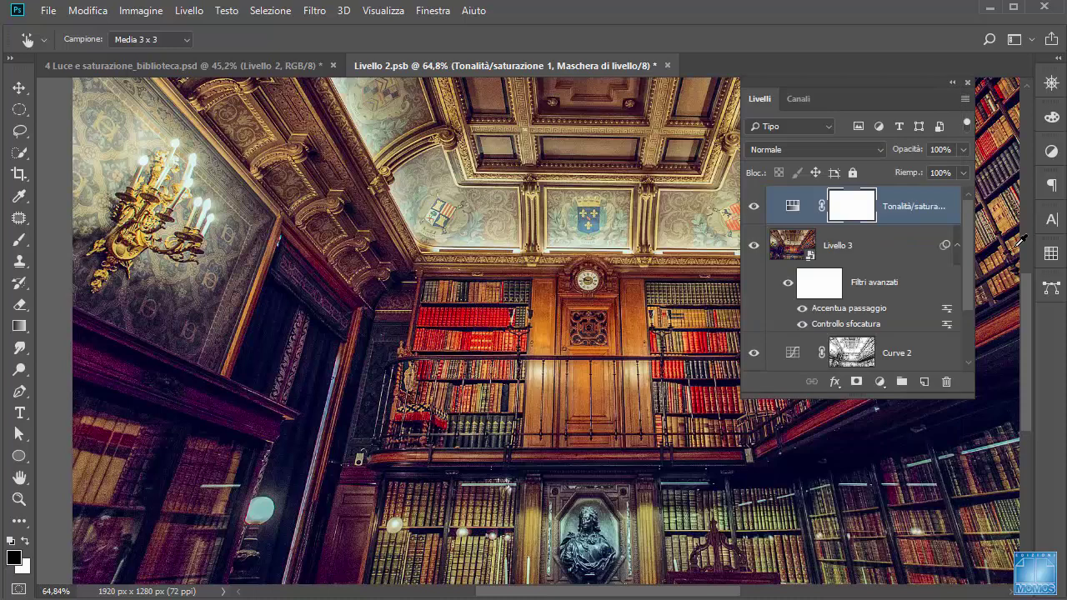
left_click(667, 65)
- Save the Livello 2.psb changes and toggle Livello 2 in the main document to compare
left_click(465, 241)
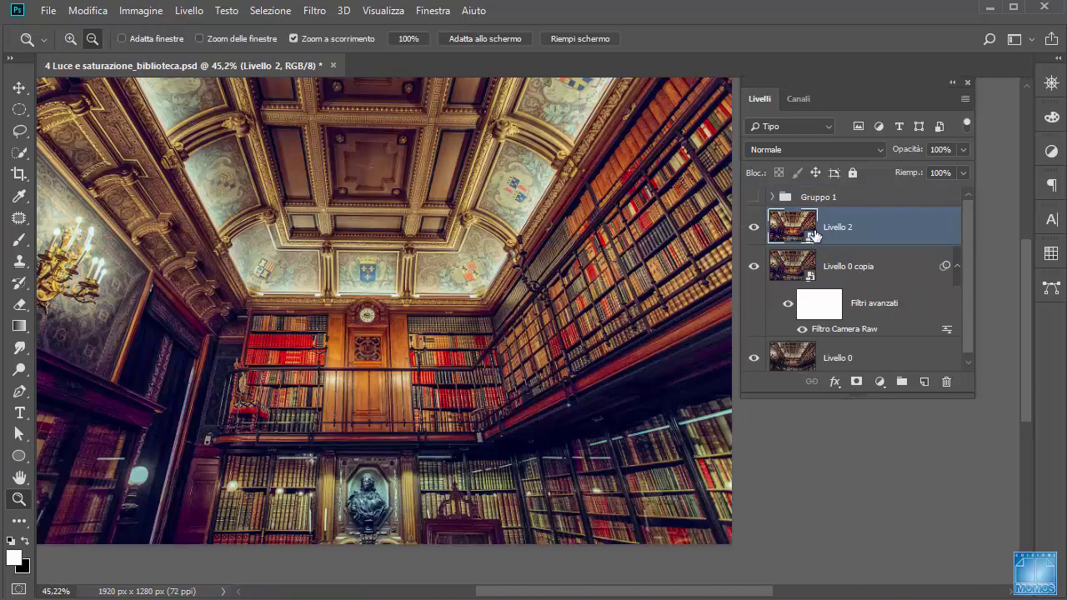
left_click(754, 227)
left_click(755, 227)
- Add a Consultazione colore adjustment layer using the filmstock_50.3dl 3DLUT
left_click(883, 382)
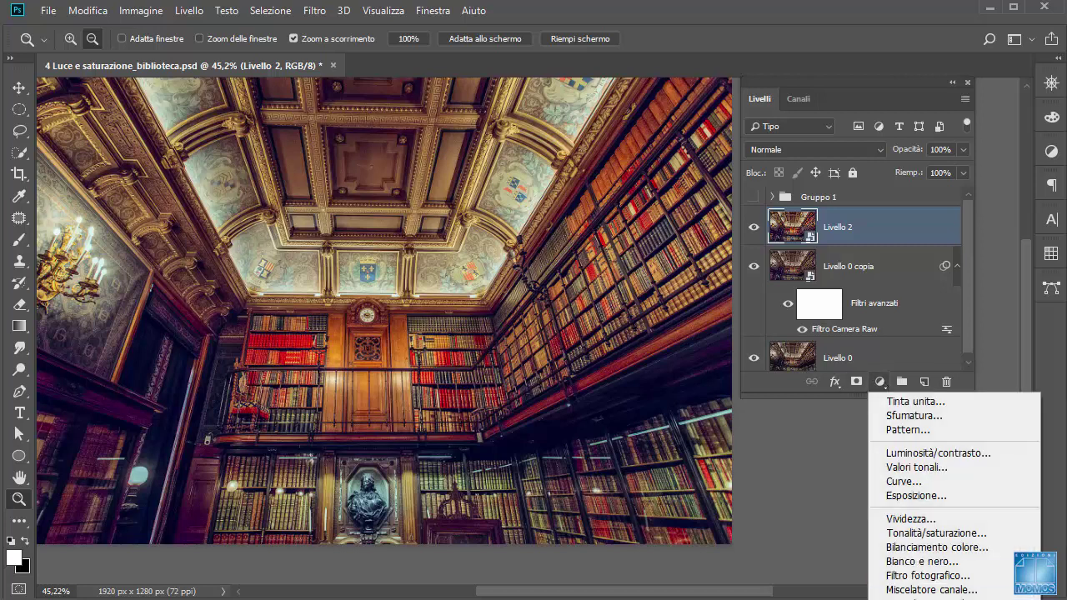
left_click(911, 472)
left_click(741, 156)
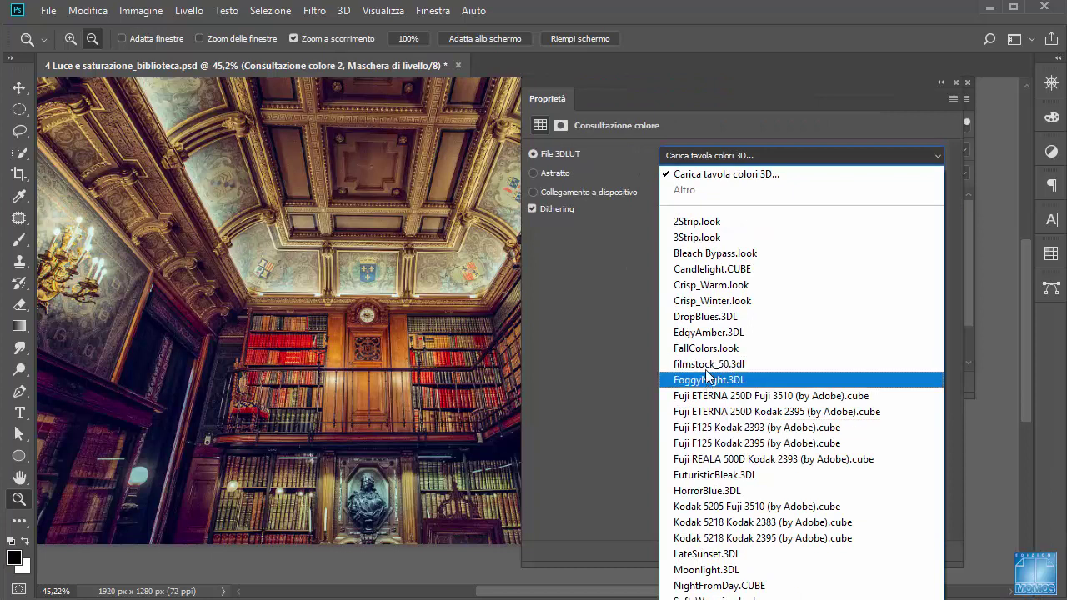
left_click(709, 365)
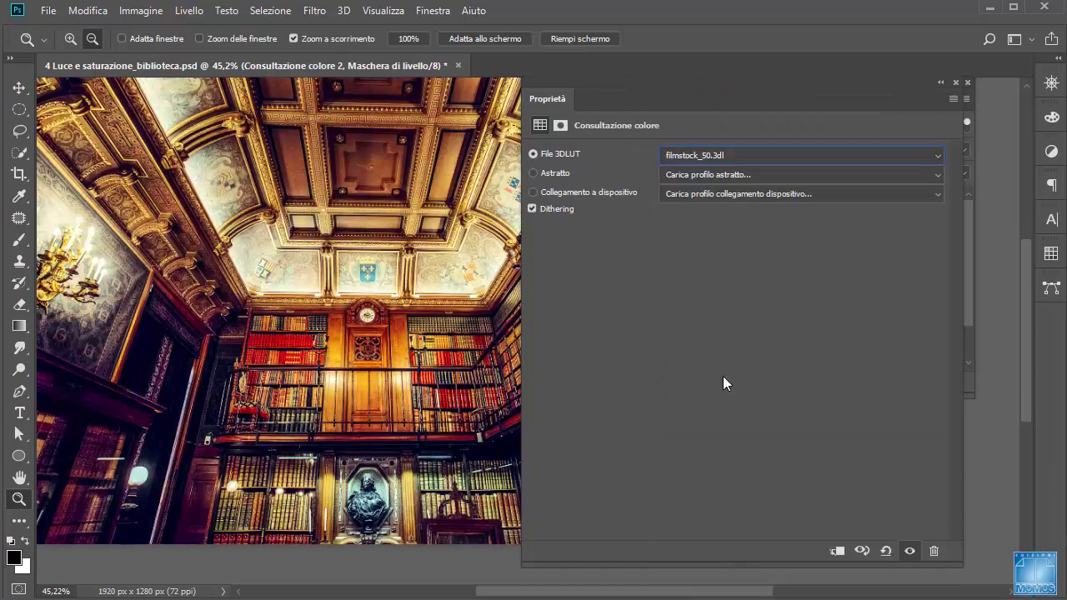
left_click(956, 82)
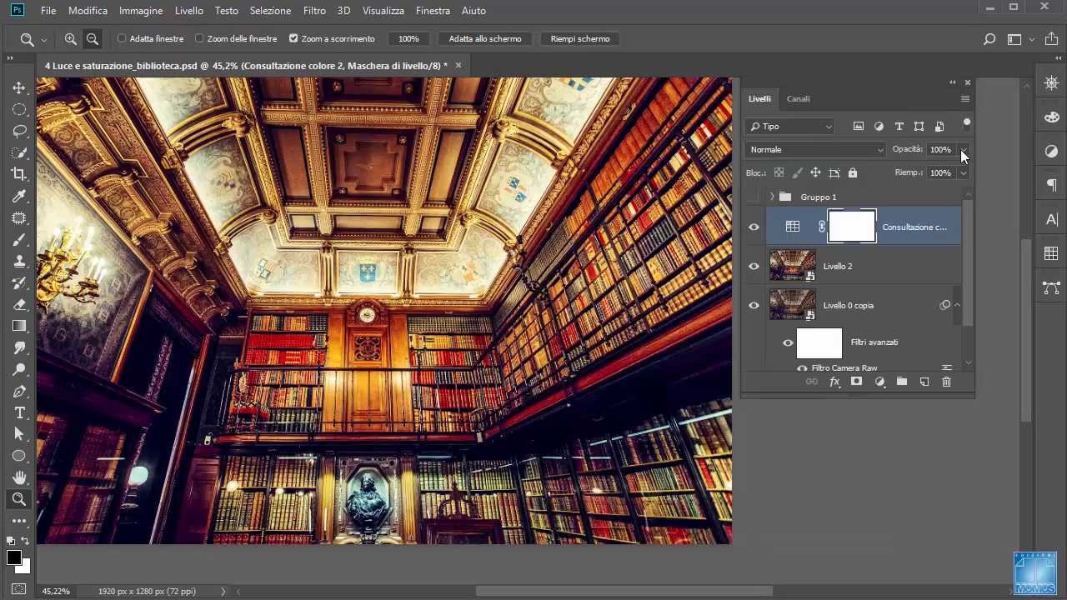
- Set the colour lookup layer's opacity to 50% and toggle it to compare
left_click(933, 149)
type("50")
key("Return")
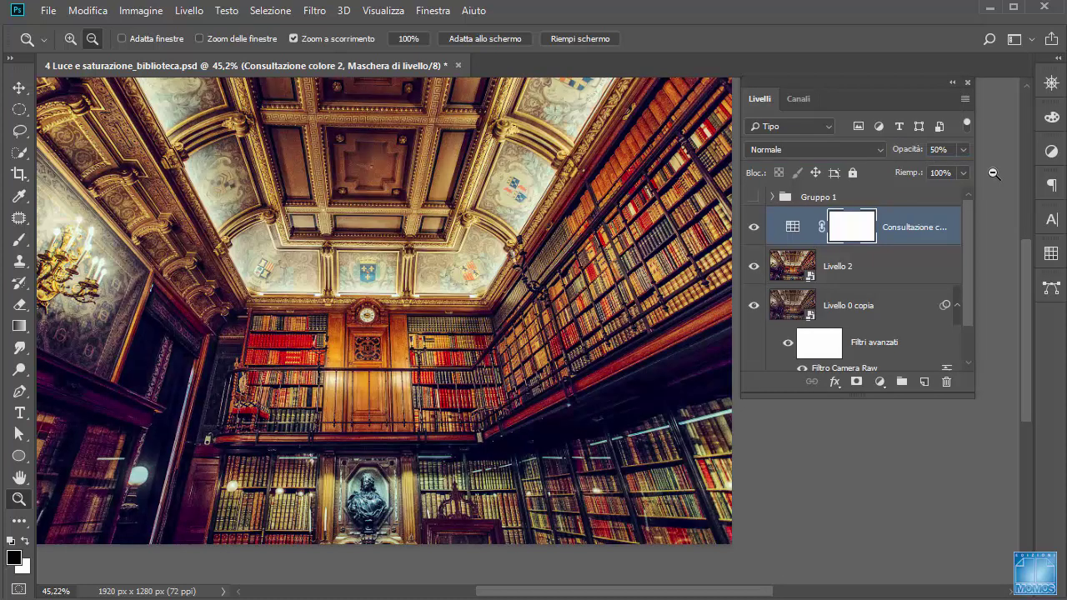
left_click(580, 296)
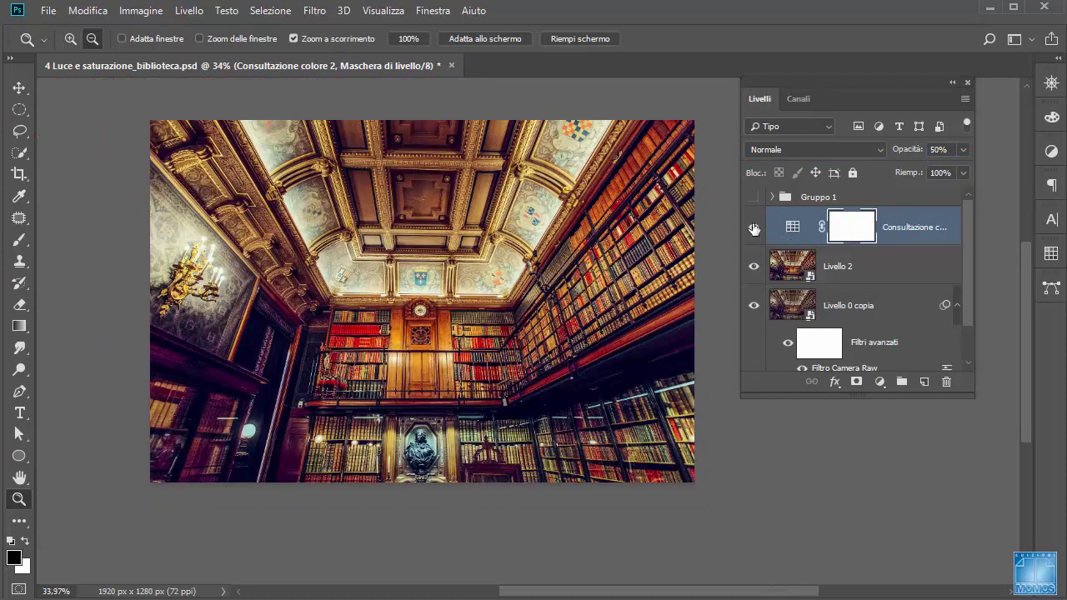
left_click(753, 227)
left_click(753, 227)
- Drag the Livelli panel's lower edge down until the Livello 0 row shows
left_click_drag(774, 398, 780, 522)
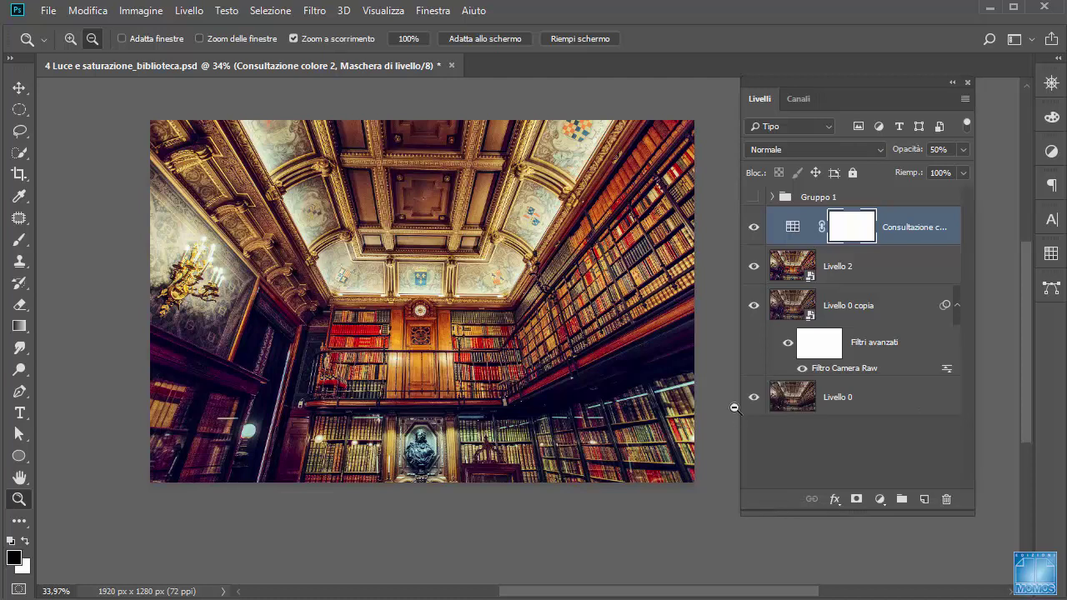